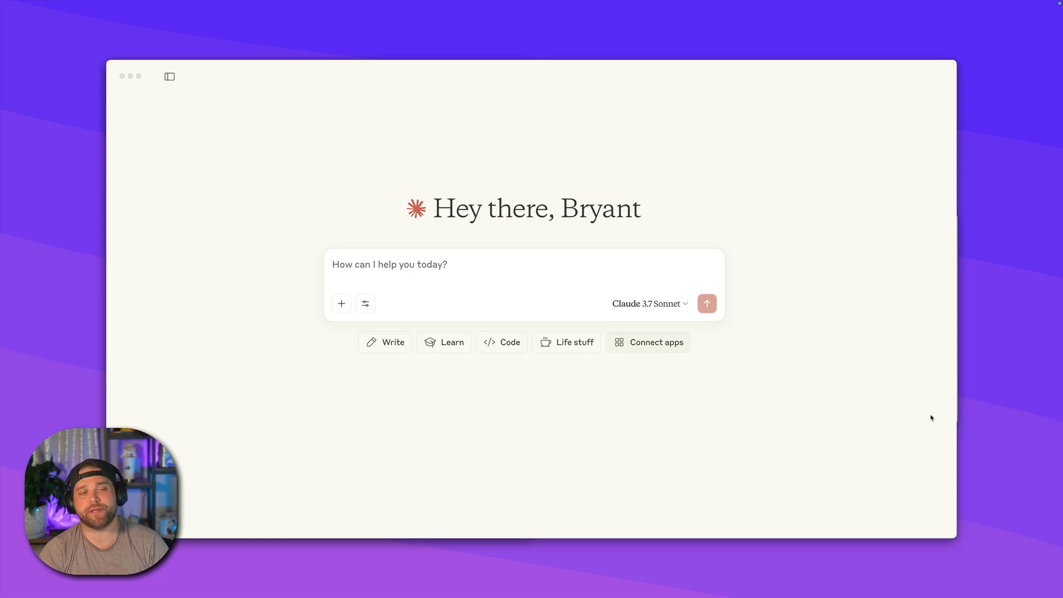
- Switch to the Arc browser and view the Claude desktop download page and its web address
left_click(577, 220)
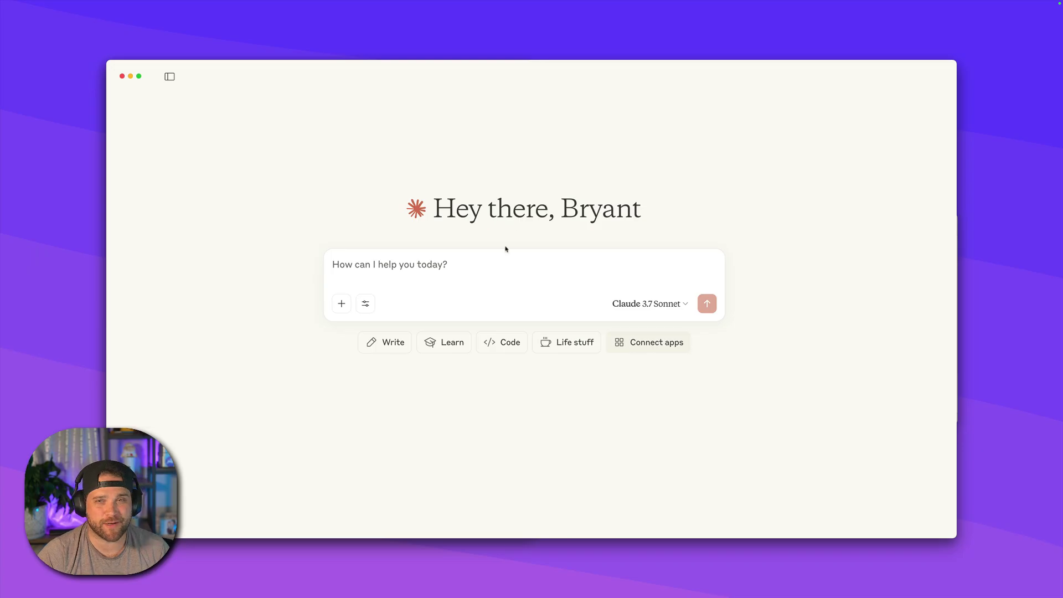
key("ctrl+Up")
left_click(465, 406)
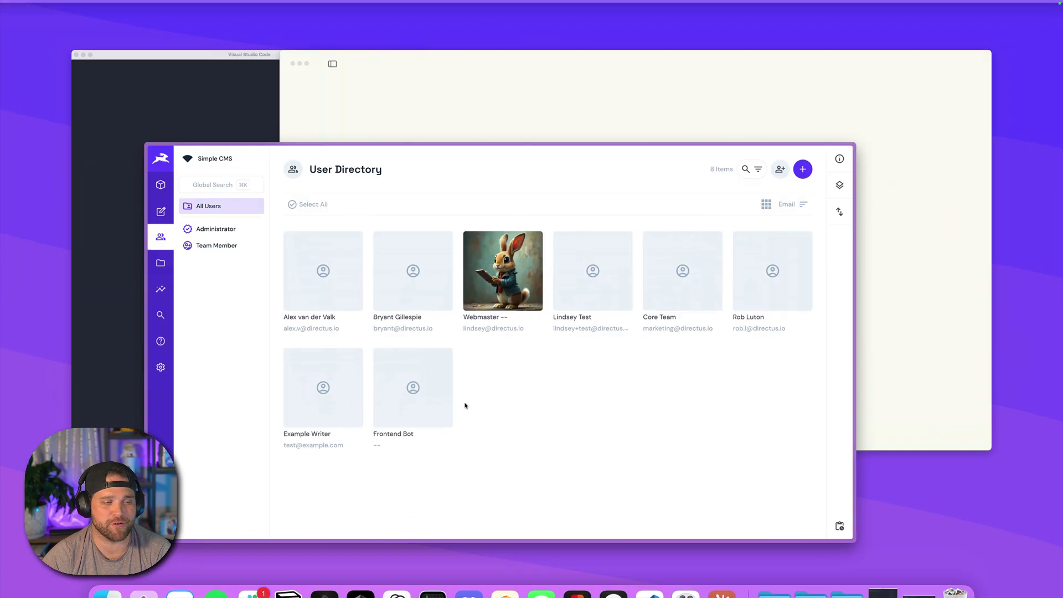
mouse_move(98, 291)
left_click(153, 205)
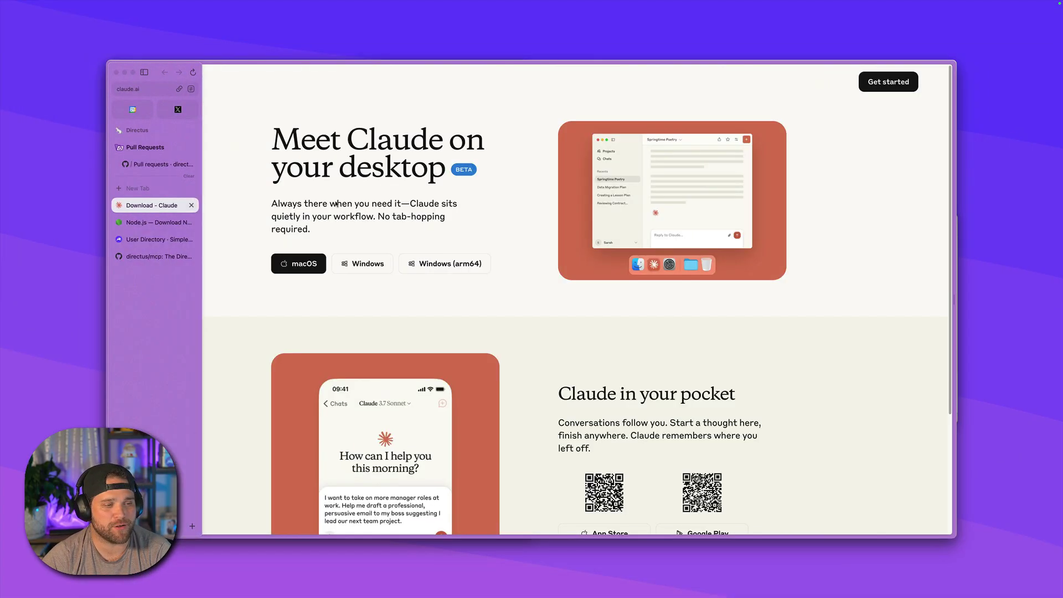
key("super+l")
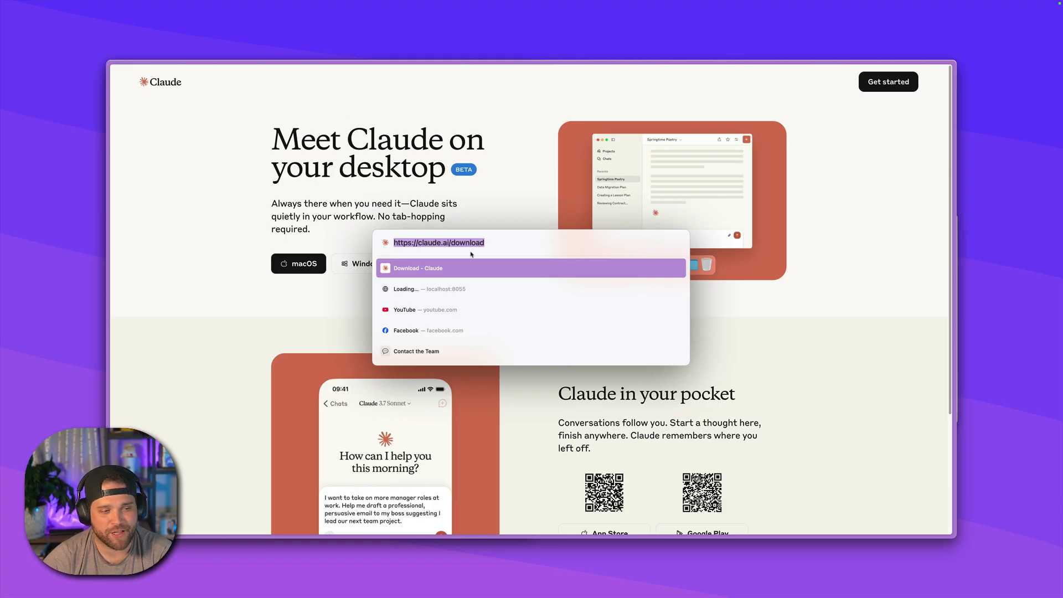
key("Escape")
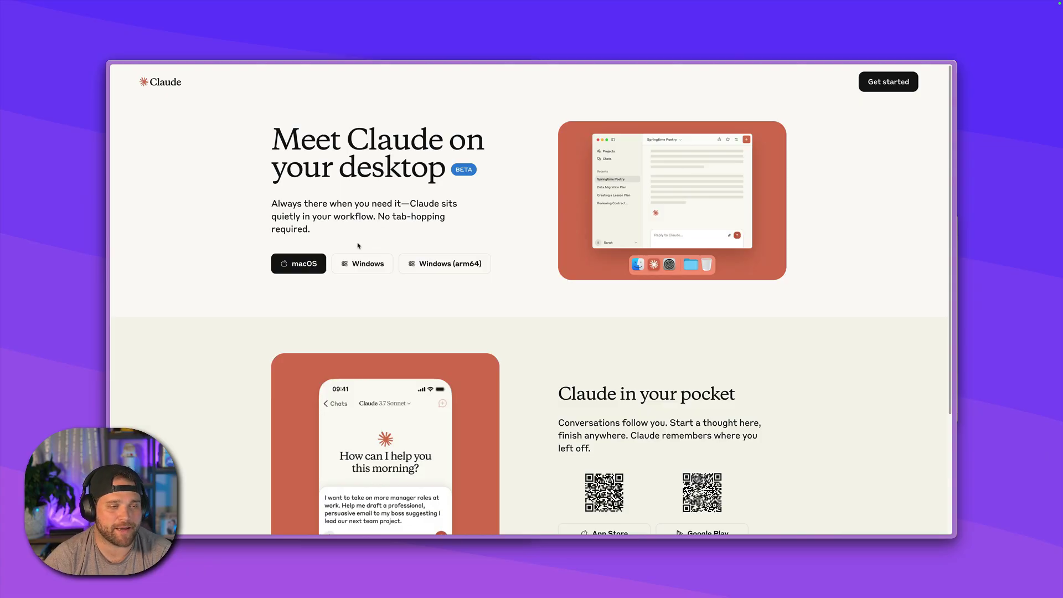
- View the Node.js download page and its web address
mouse_move(36, 231)
left_click(153, 223)
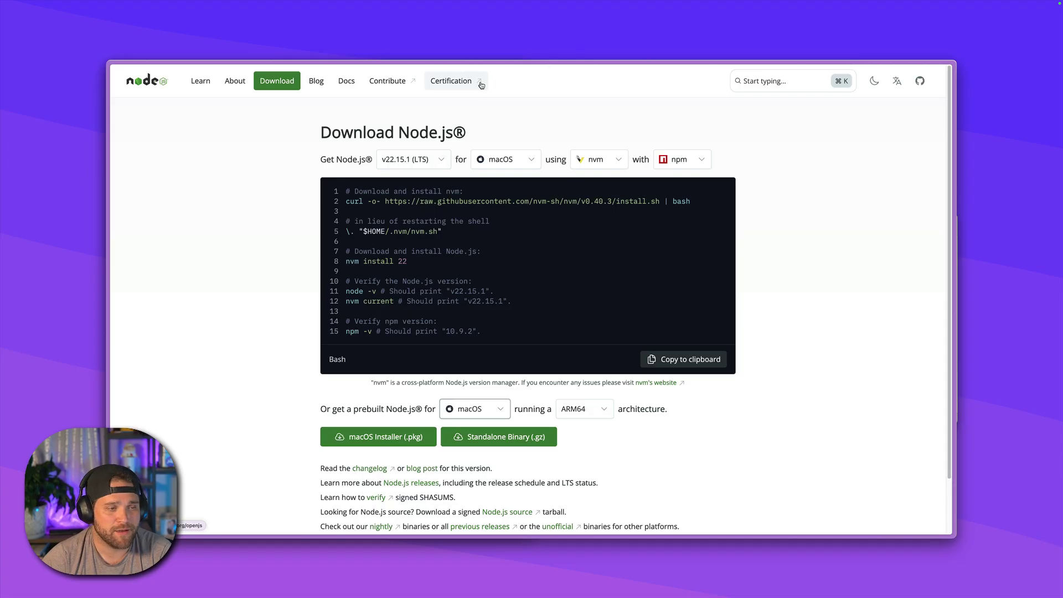
key("super+l")
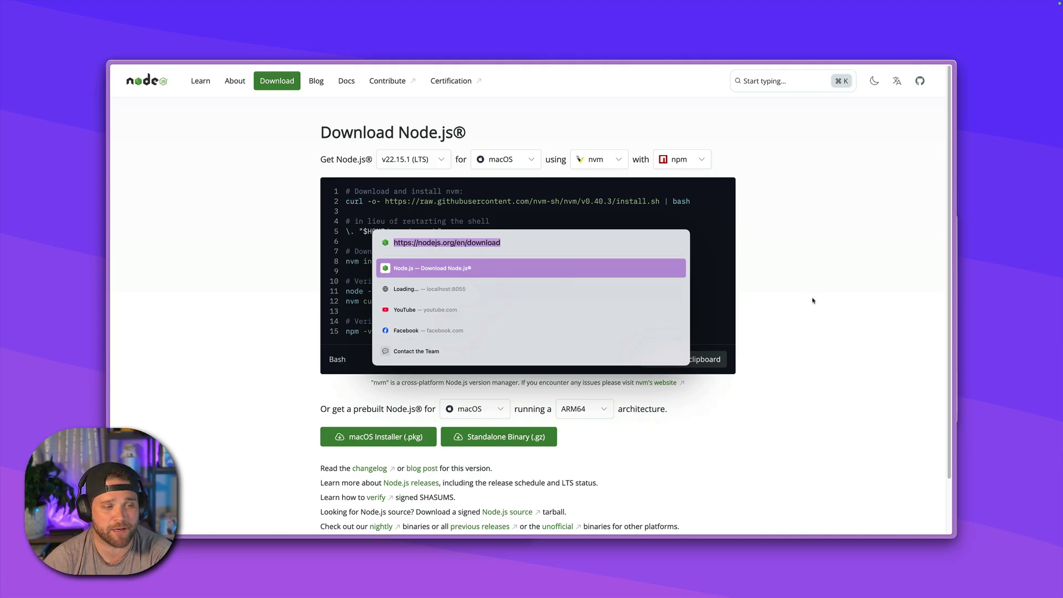
key("Escape")
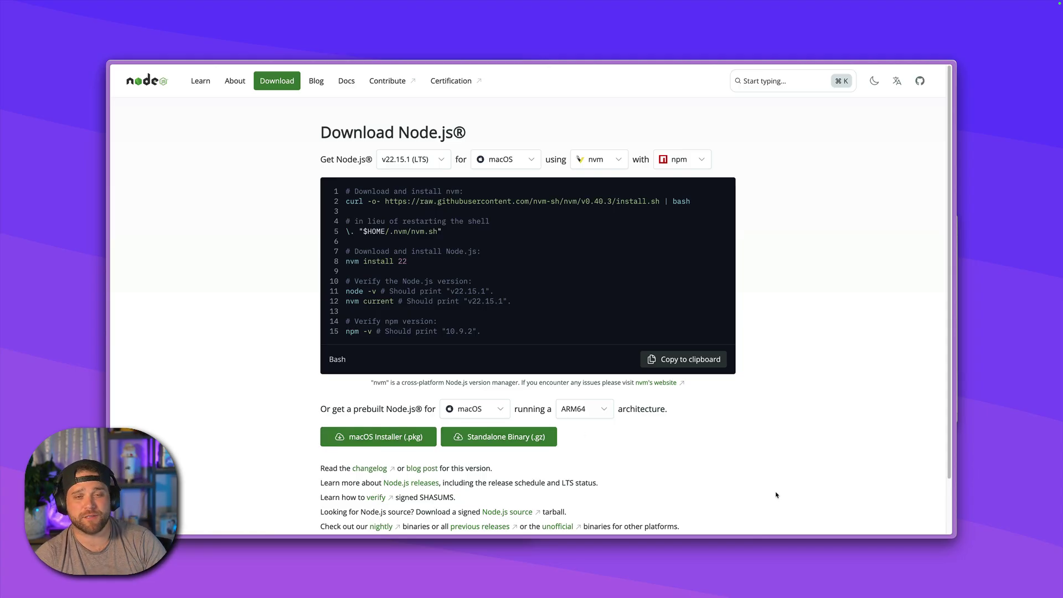
mouse_move(114, 313)
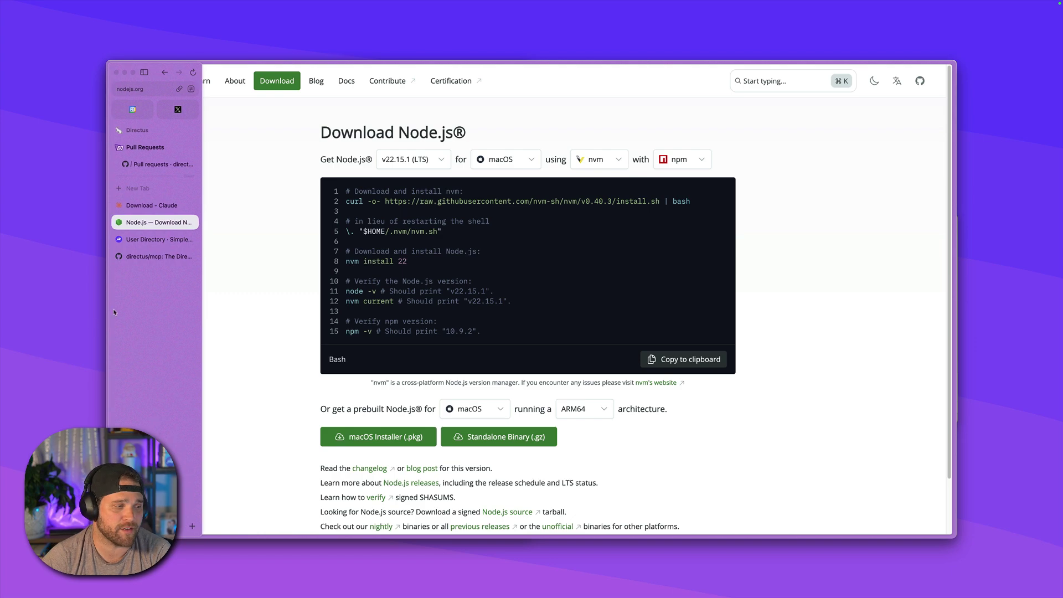
- Switch to Claude Desktop, open its Developer settings and reveal the MCP configuration file for editing
key("ctrl+Up")
left_click(720, 205)
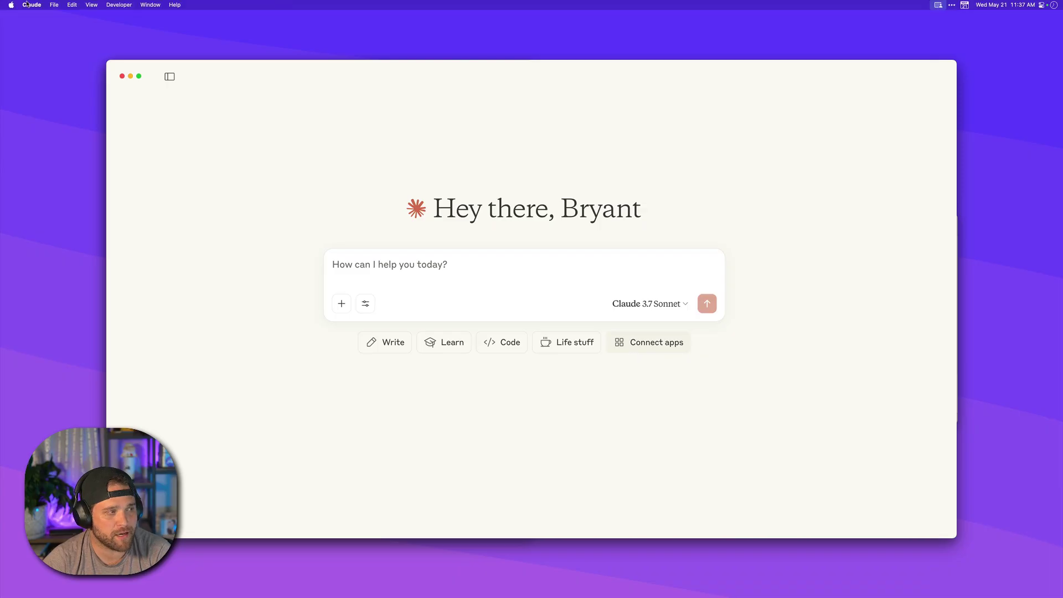
left_click(31, 4)
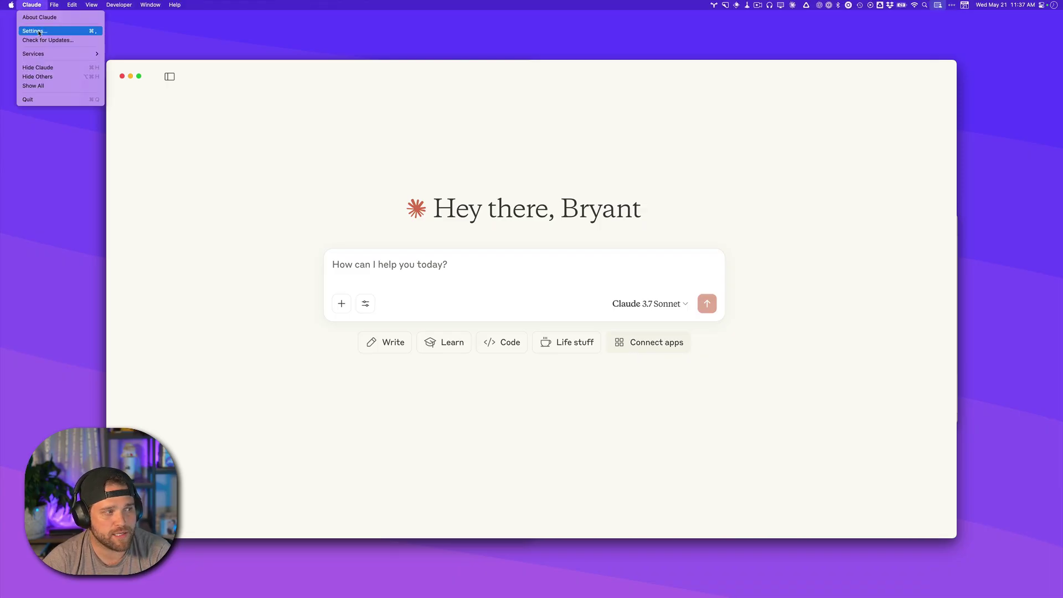
left_click(38, 31)
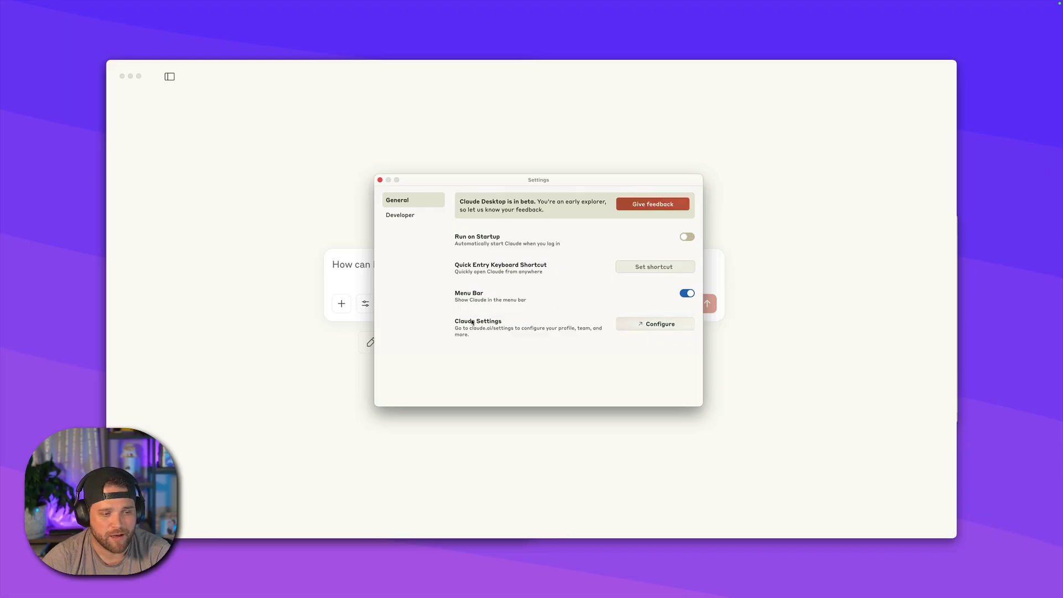
left_click(413, 215)
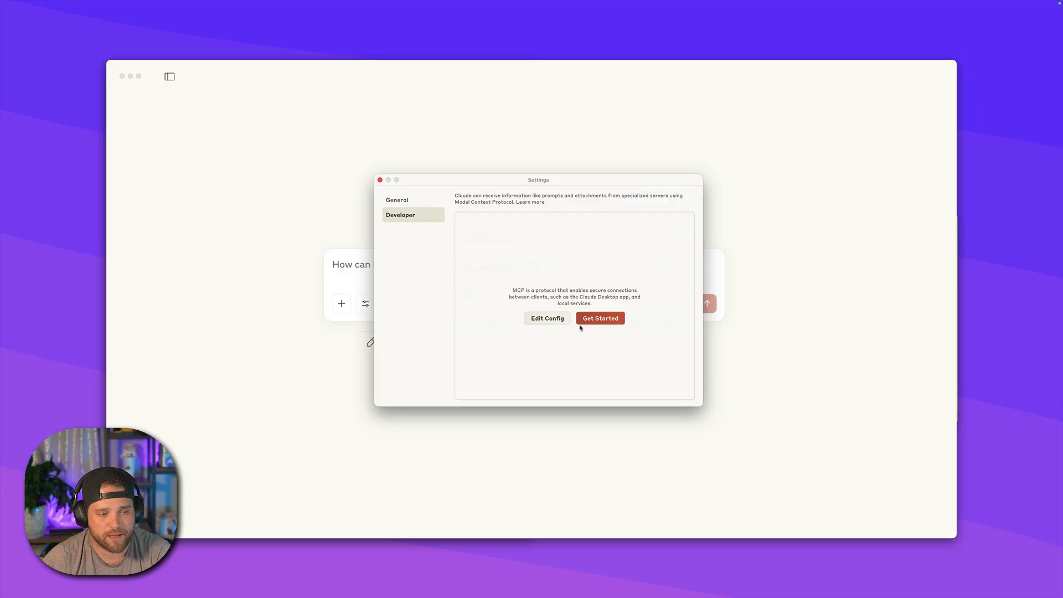
left_click(545, 321)
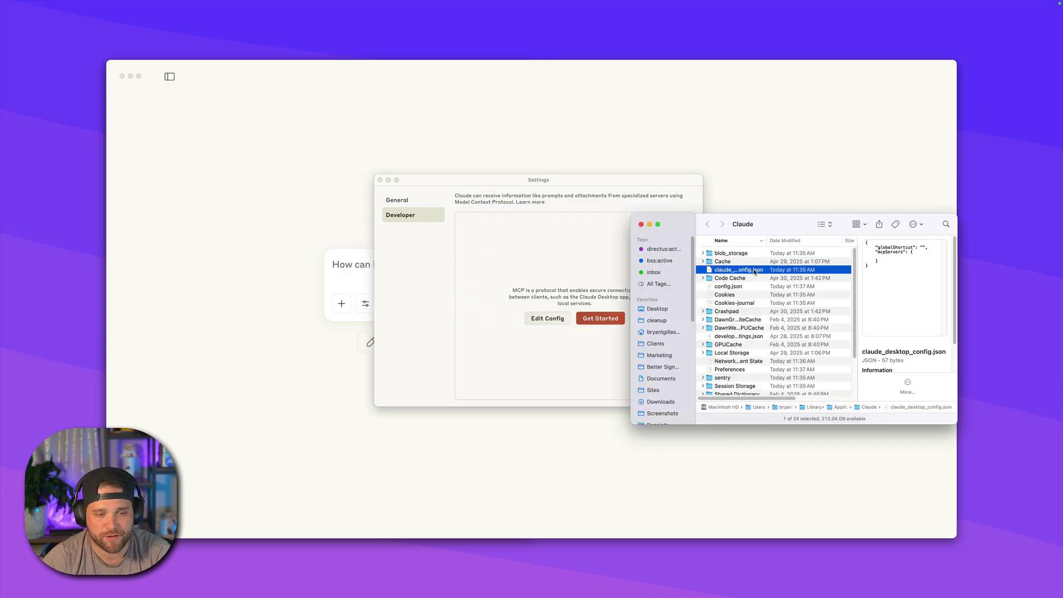
- Open claude_desktop_config.json from the Claude folder in Visual Studio Code
left_click(754, 270)
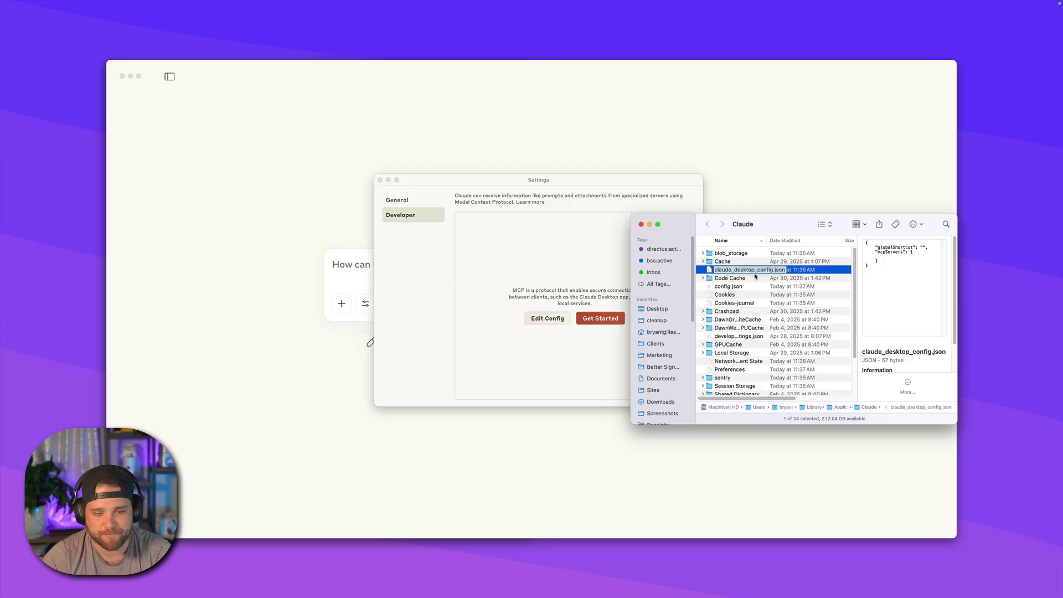
key("Escape")
key("ctrl+Up")
left_click(233, 318)
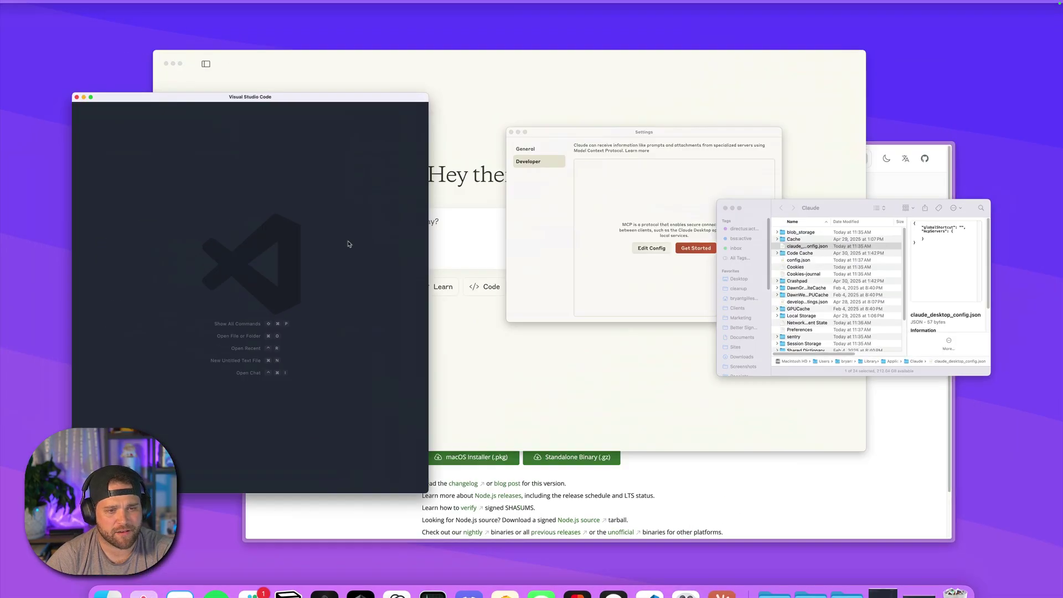
left_click_drag(758, 271, 450, 240)
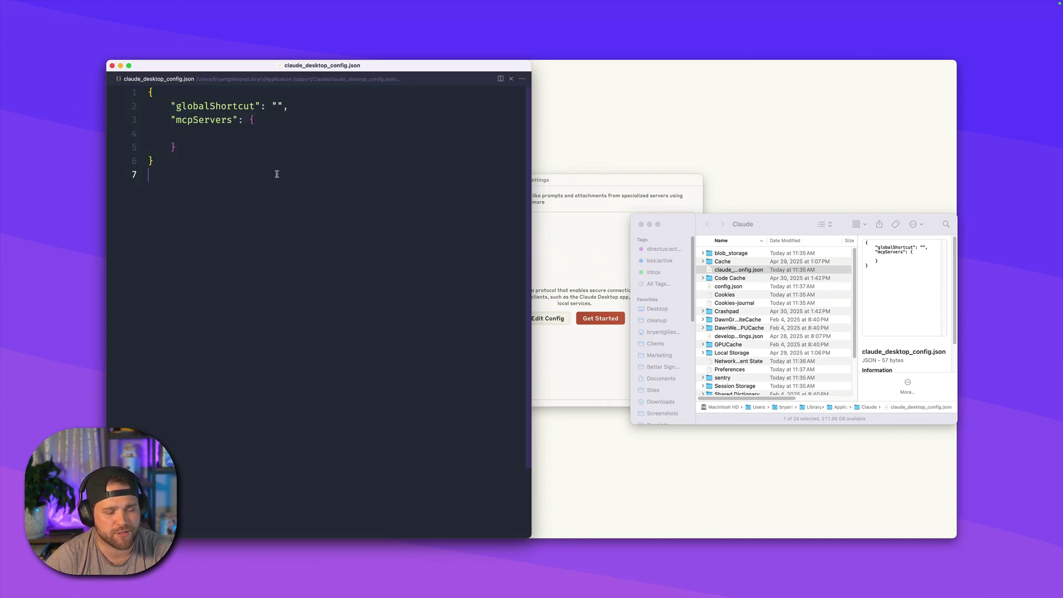
- Close the Finder window of the Claude folder and the Claude Settings window
left_click(637, 231)
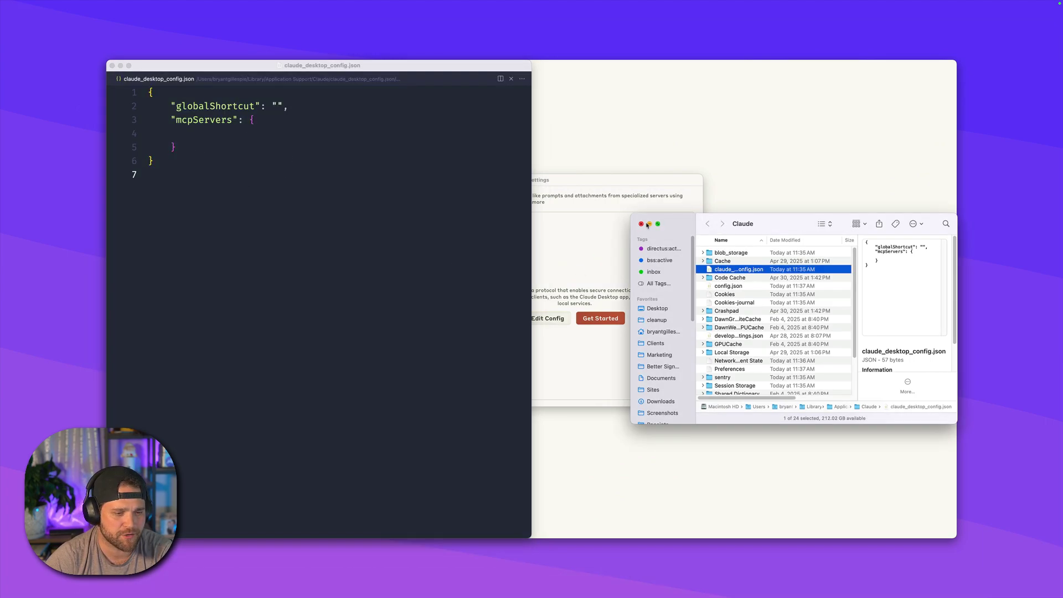
left_click(642, 224)
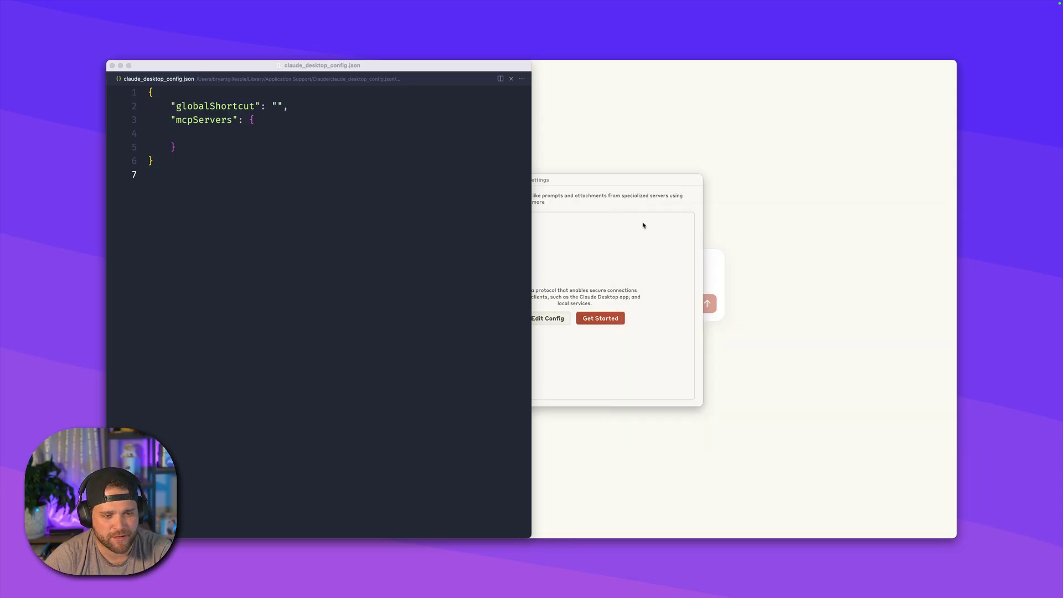
left_click(629, 183)
left_click(380, 179)
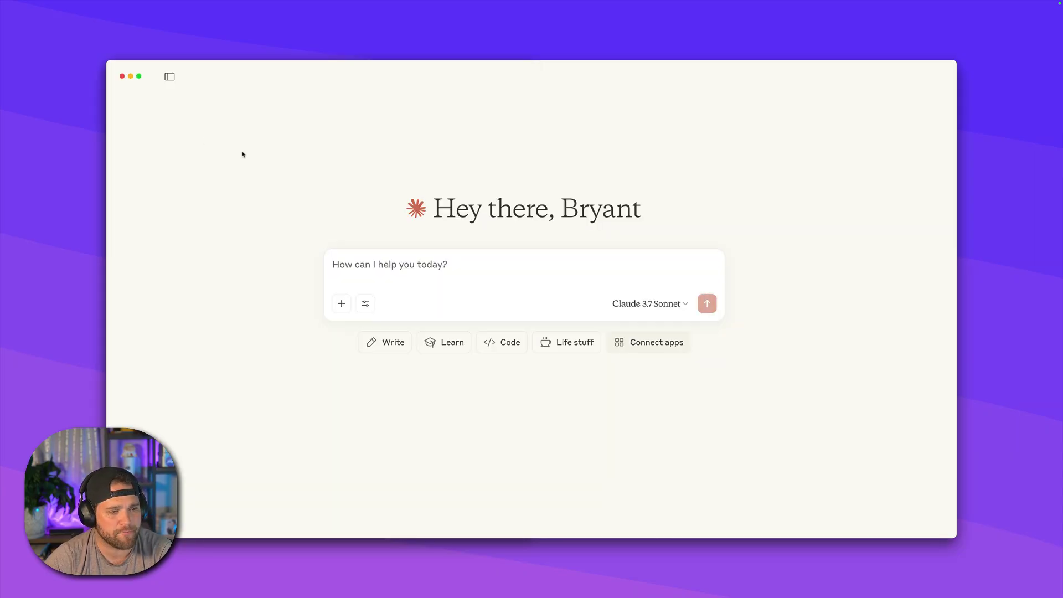
- Arrange the claude_desktop_config.json editor and the Arc browser side by side, each filling half of the screen
key("ctrl+Up")
left_click(228, 221)
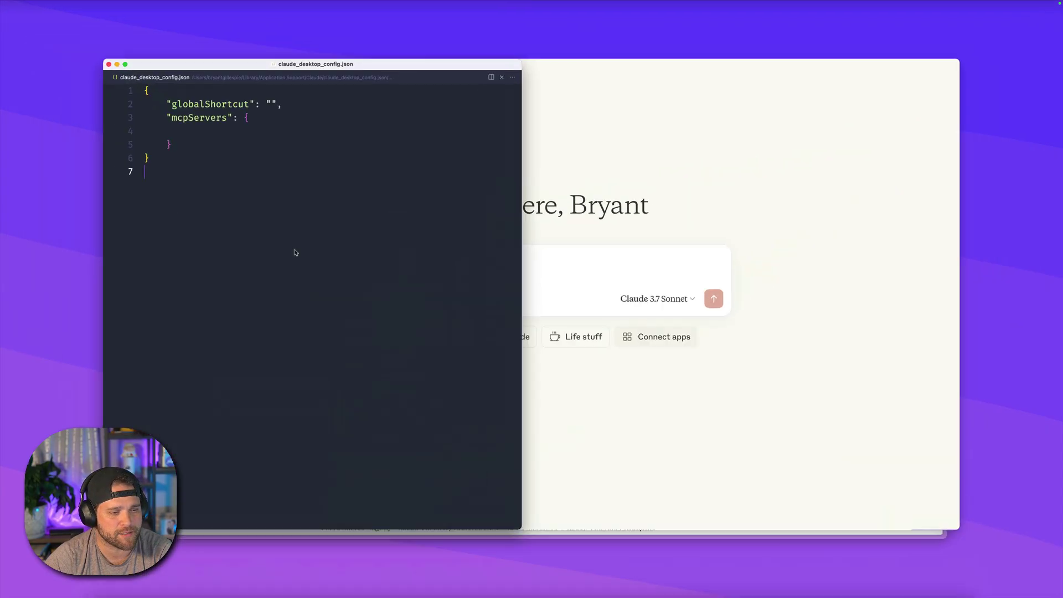
left_click(610, 391)
key("ctrl+Up")
left_click(511, 406)
key("ctrl+Up")
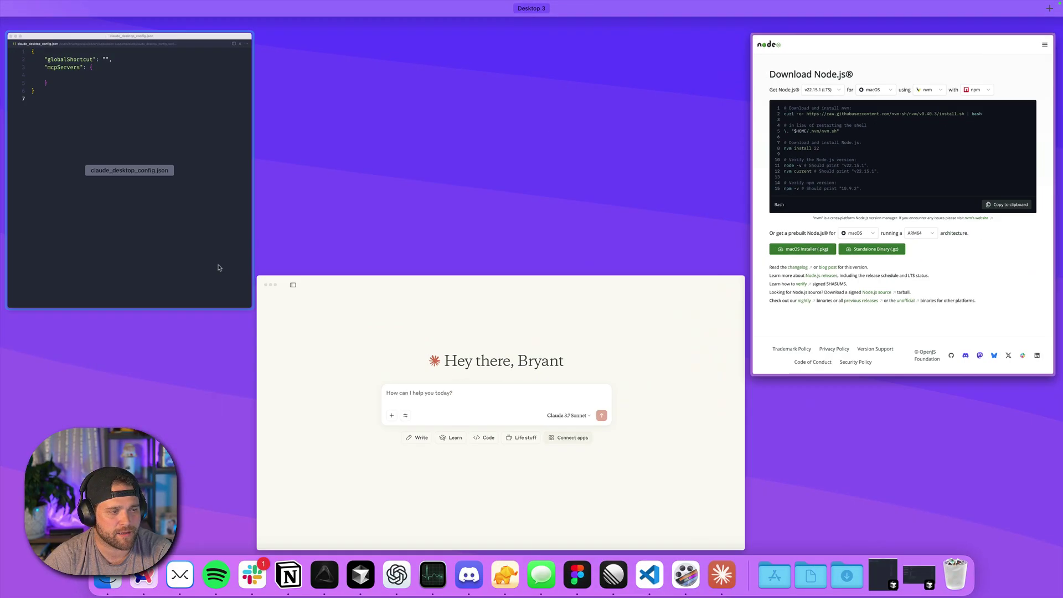
left_click(219, 268)
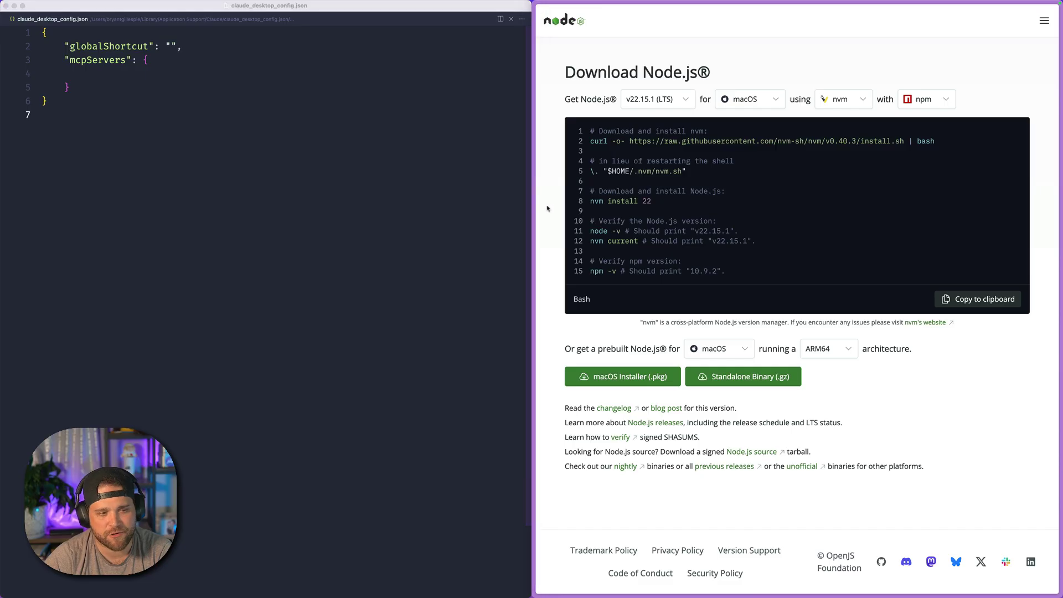
- Open the directus/mcp README in the browser and find the Claude Desktop configuration example that uses DIRECTUS_TOKEN
left_click(584, 196)
left_click(687, 226)
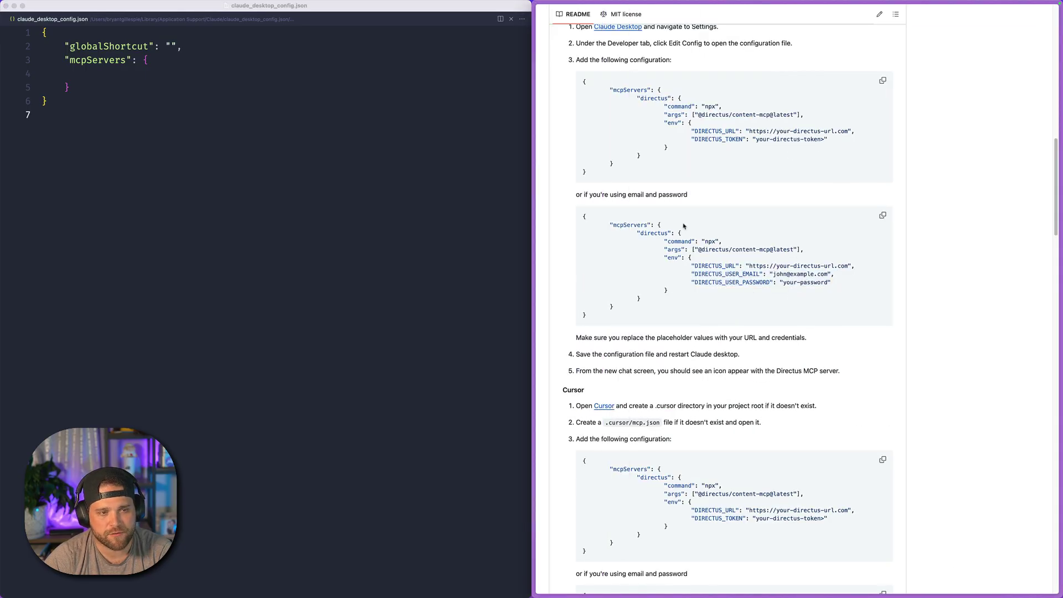
scroll(684, 225, "up", 2)
left_click_drag(583, 140, 594, 156)
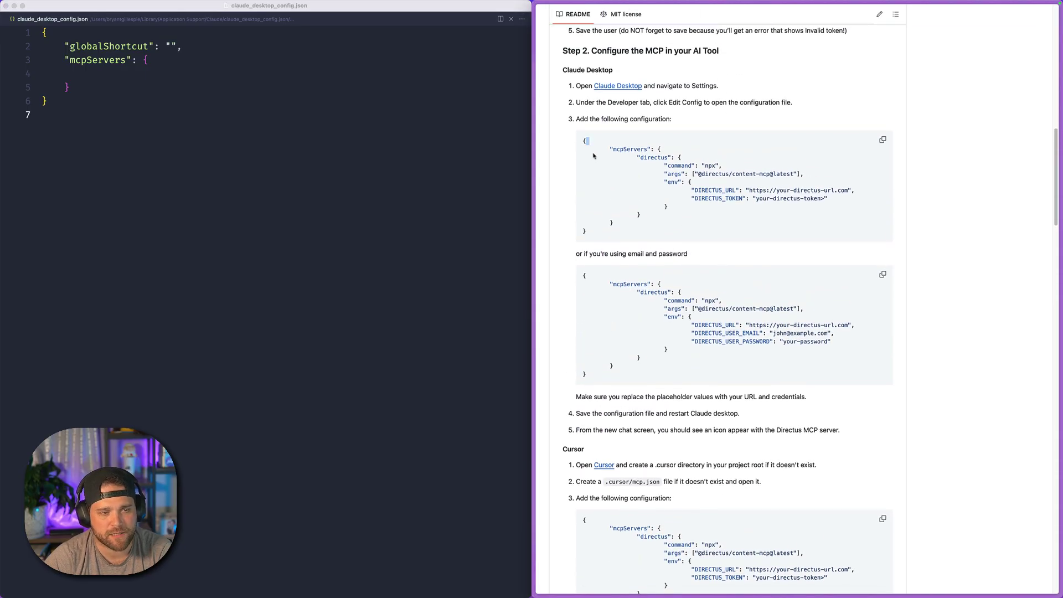
left_click_drag(637, 214, 615, 223)
left_click(621, 230)
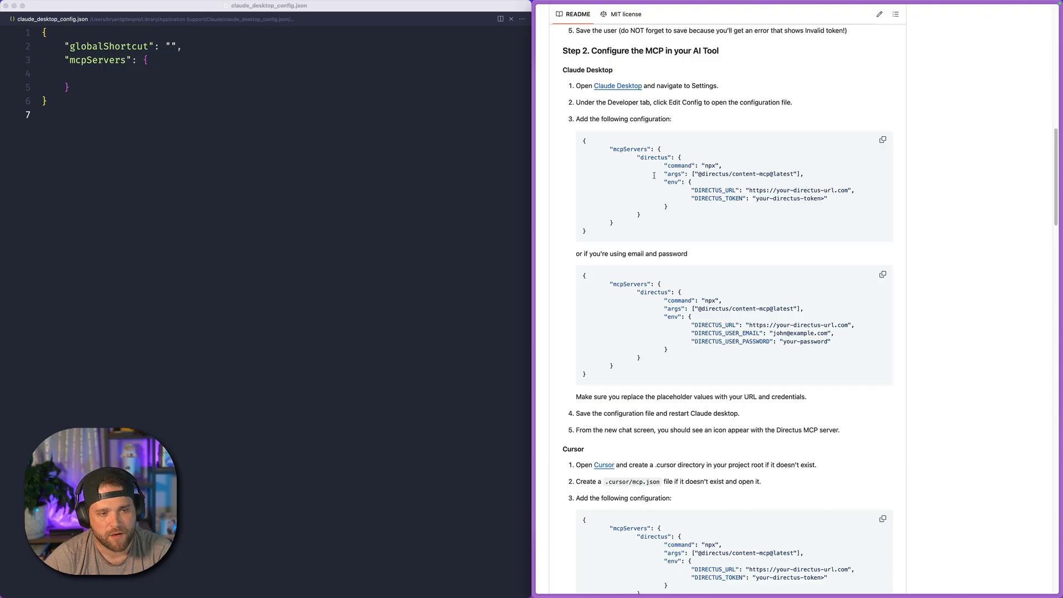
- Copy the complete "directus" server block from the README's token-based Claude Desktop configuration
left_click_drag(638, 155, 675, 220)
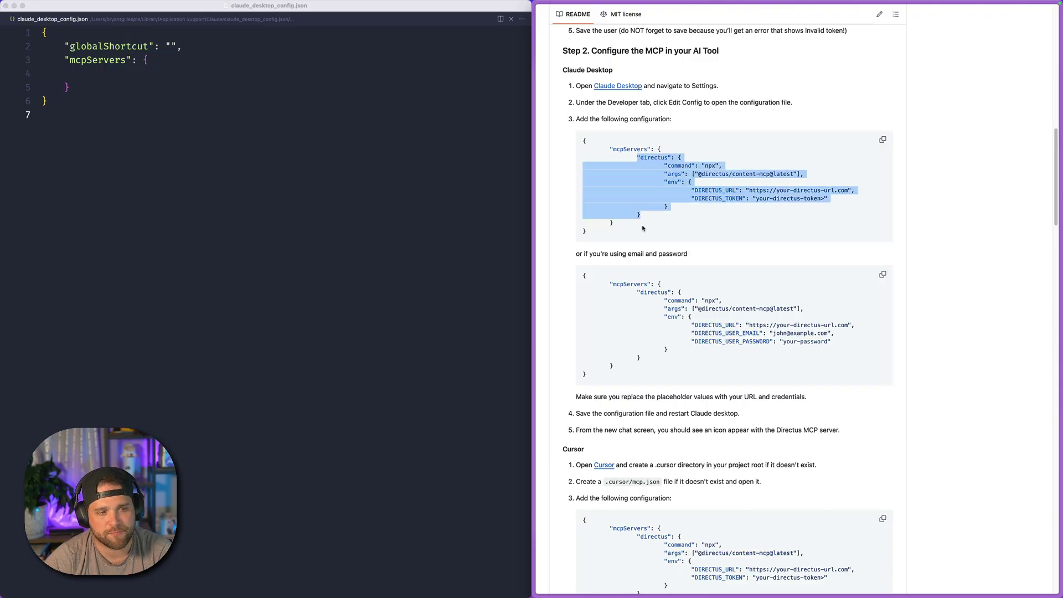
left_click(124, 61)
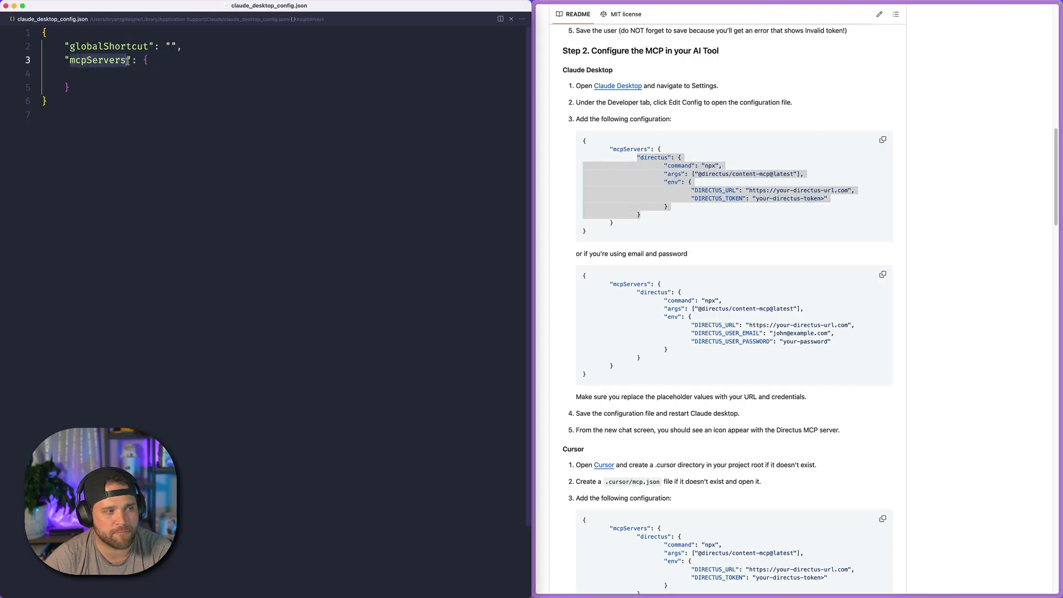
left_click(145, 77)
left_click(642, 171)
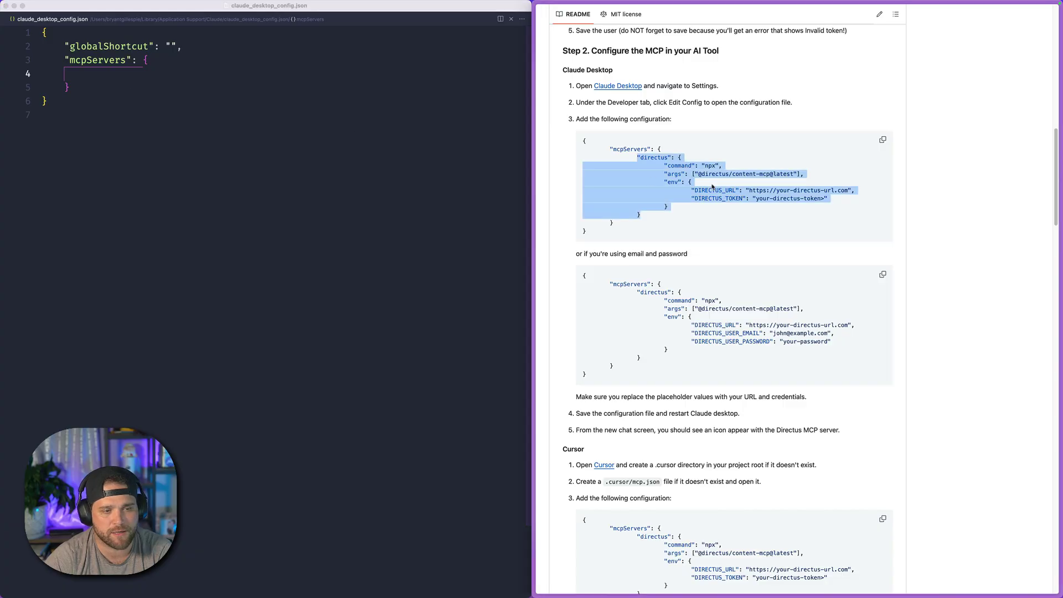
left_click_drag(637, 157, 682, 216)
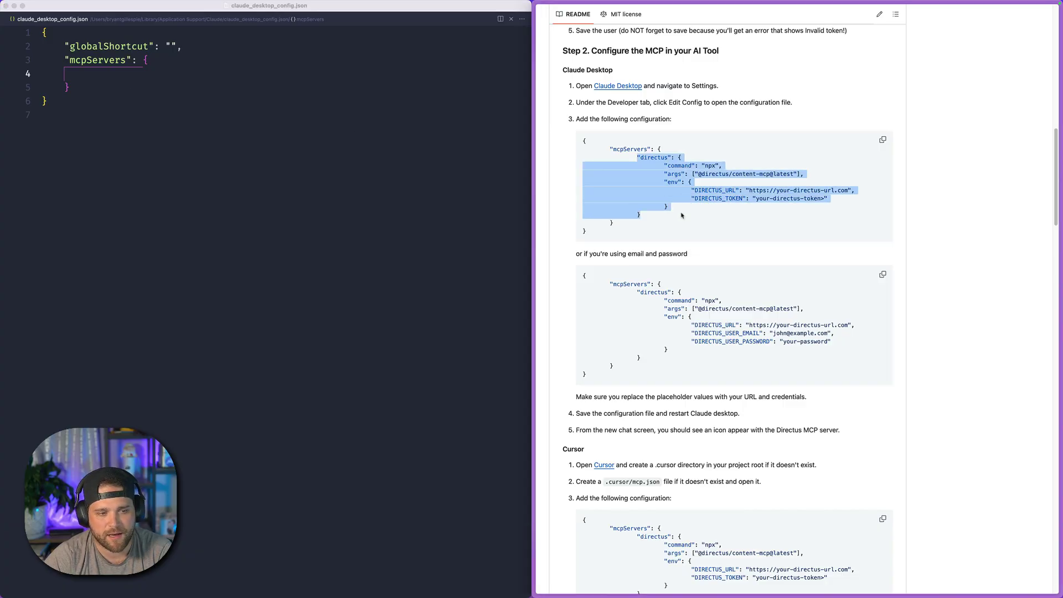
right_click(641, 153)
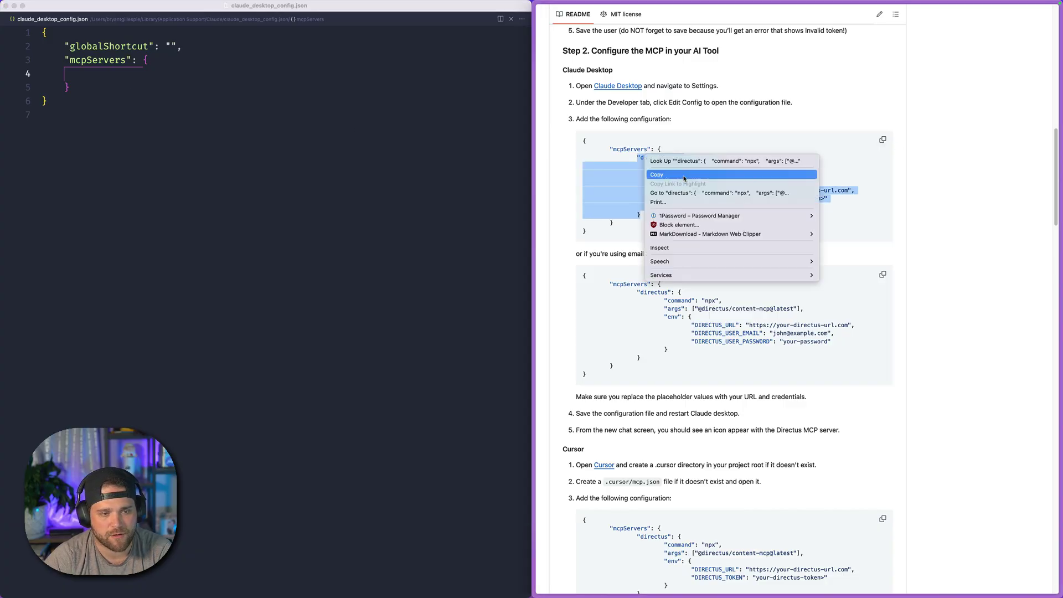
left_click(656, 177)
- Paste the copied "directus" block into the empty mcpServers object of claude_desktop_config.json
left_click(227, 118)
left_click(202, 66)
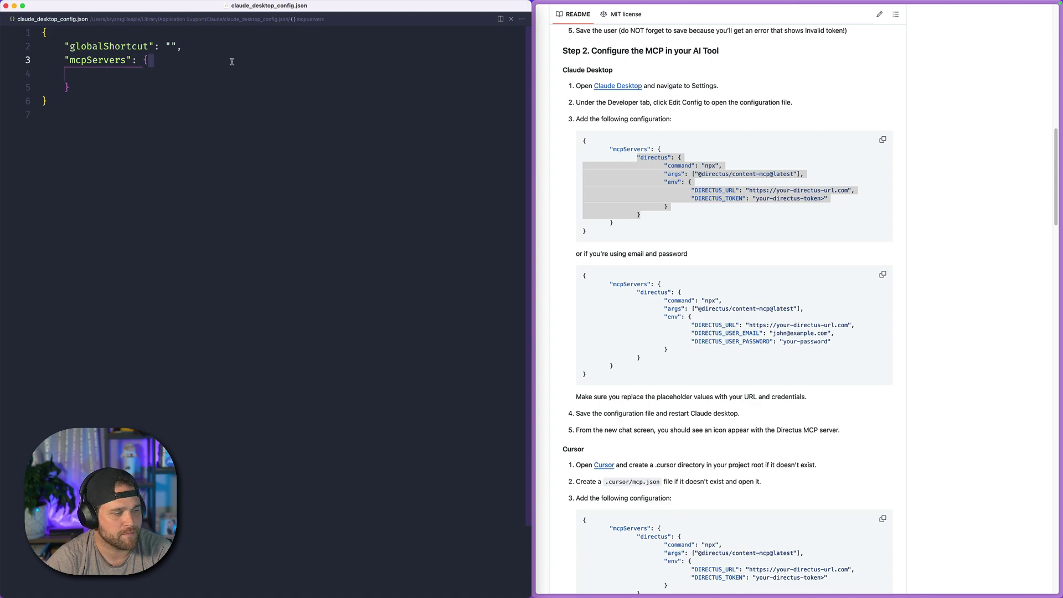
key("Down")
key("super+v")
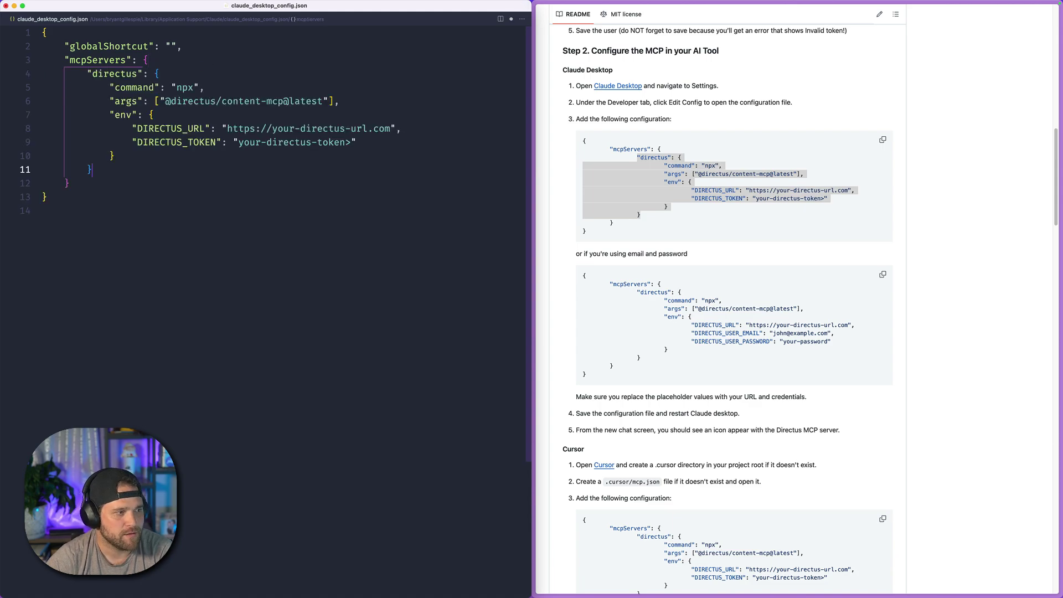
left_click_drag(87, 89, 354, 103)
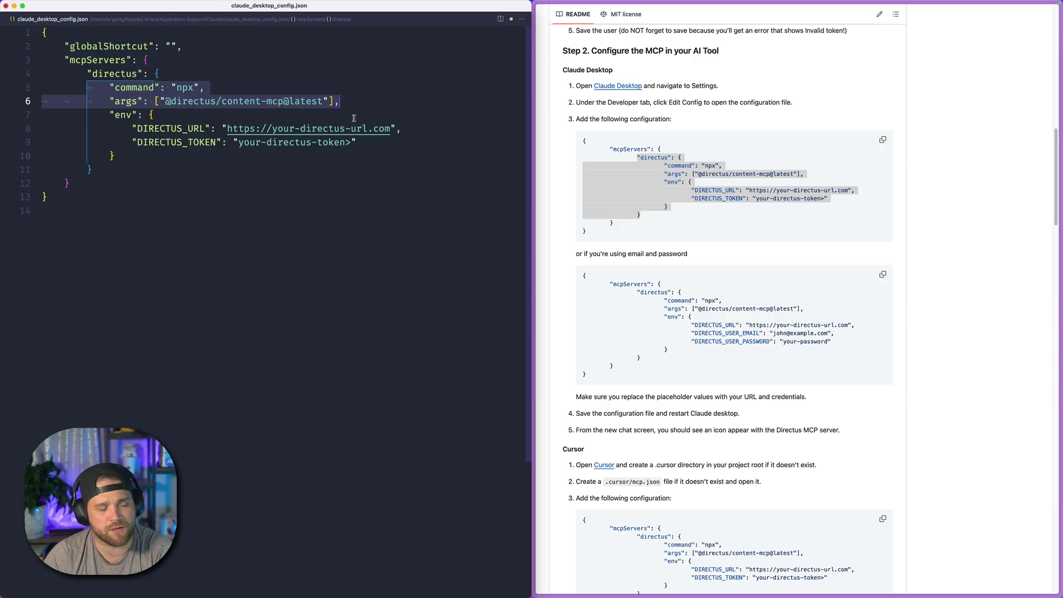
left_click(157, 114)
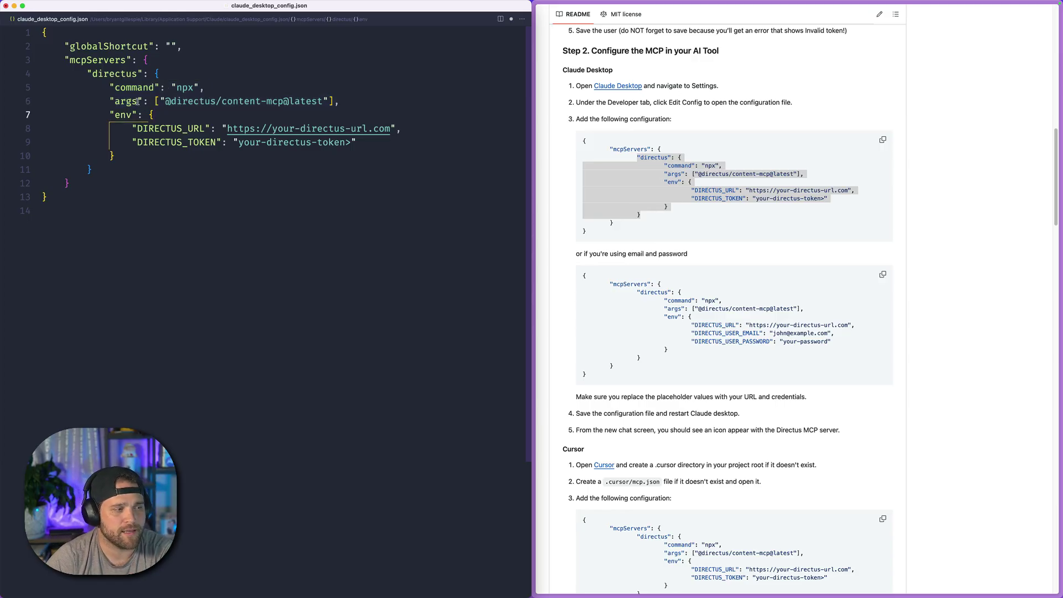
left_click_drag(120, 99, 66, 88)
left_click(380, 103)
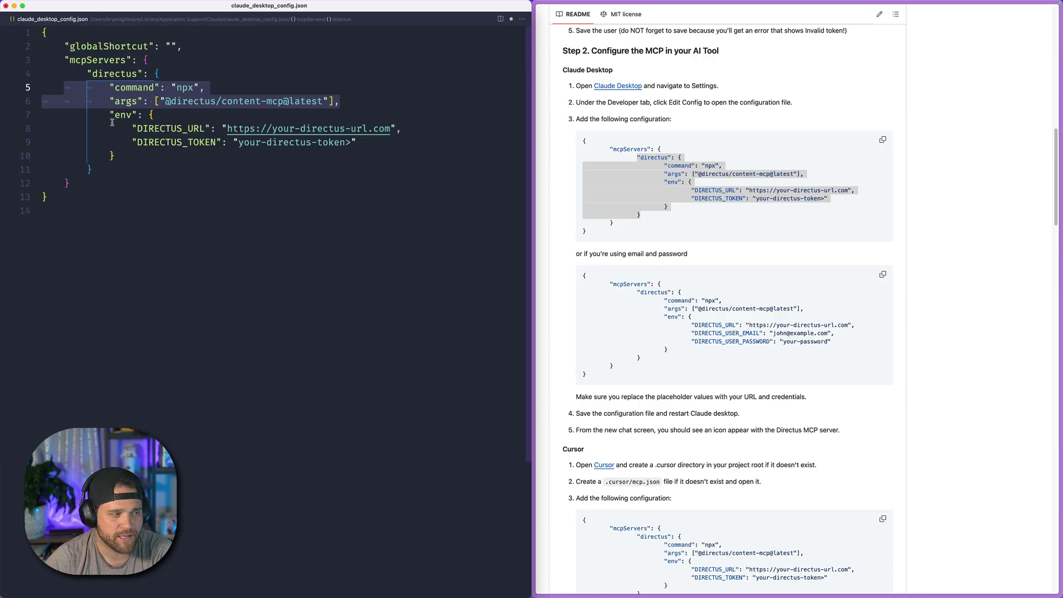
left_click_drag(110, 115, 144, 156)
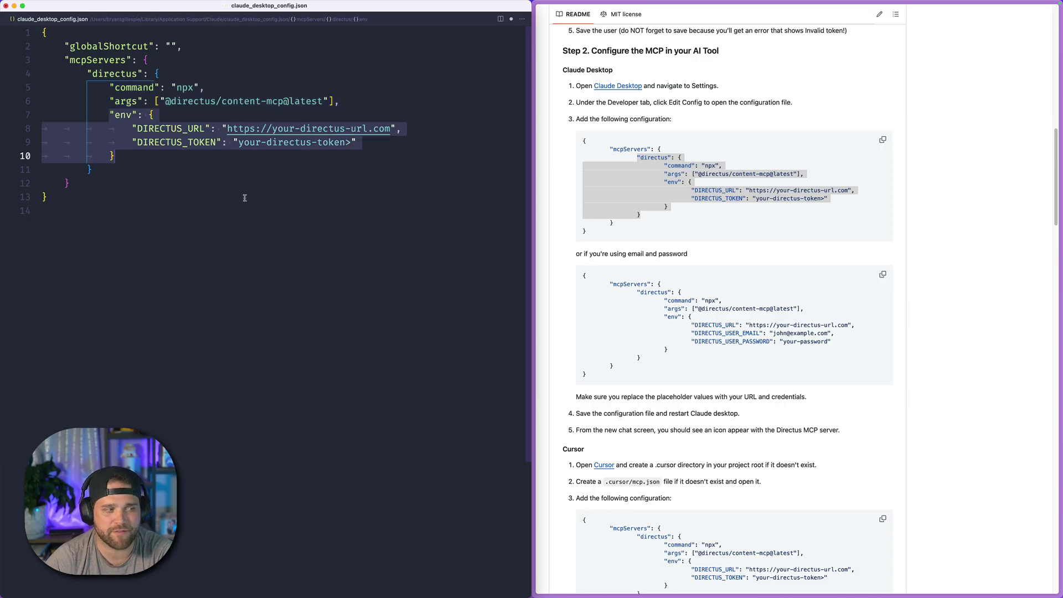
left_click(189, 157)
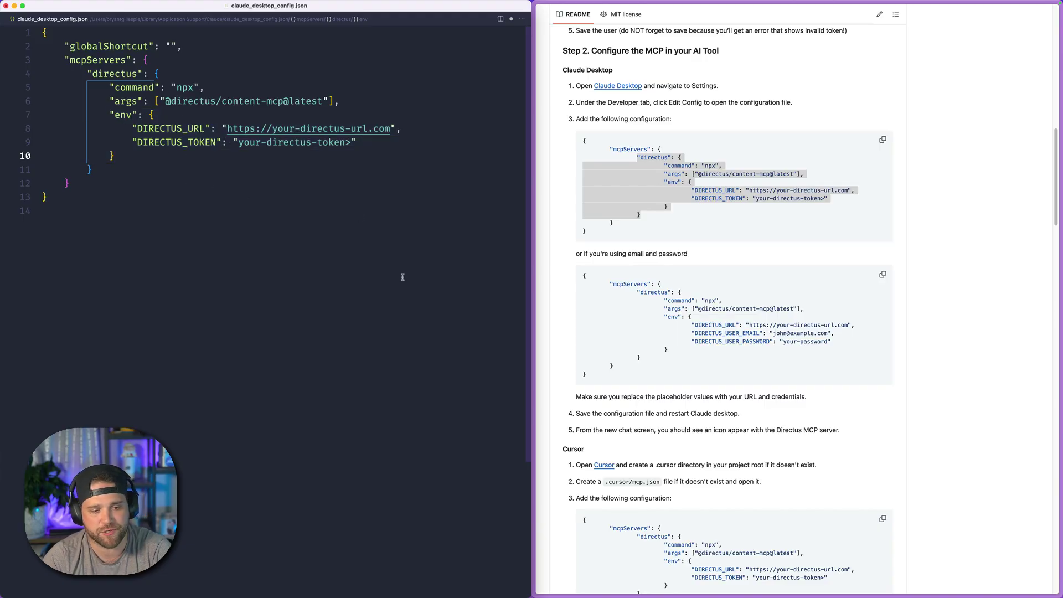
left_click(299, 183)
- Generate and copy a new access token in the signed-in user's Directus profile, and save the user
left_click(535, 183)
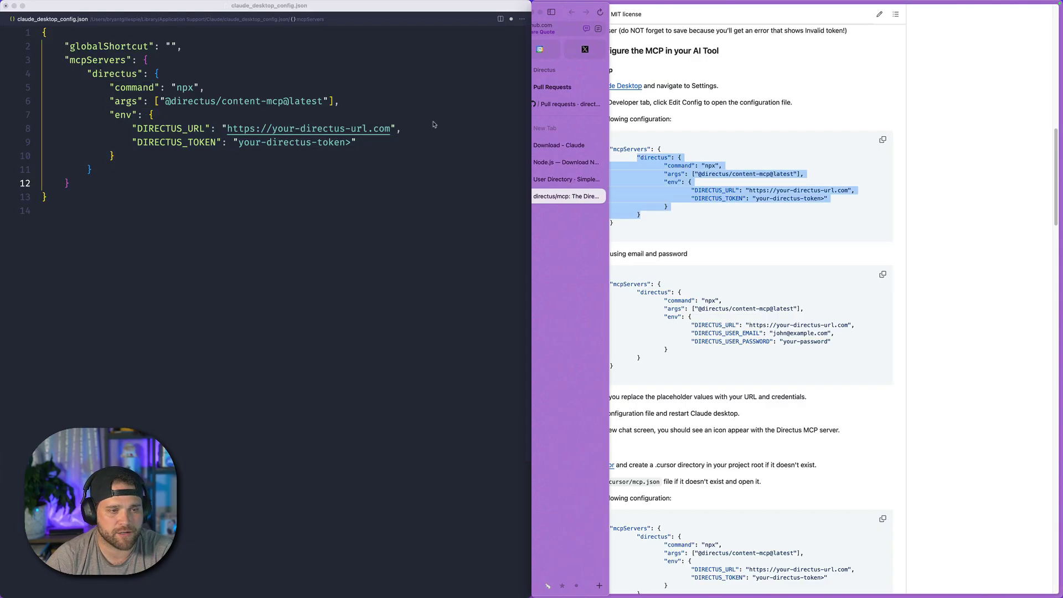
left_click(551, 179)
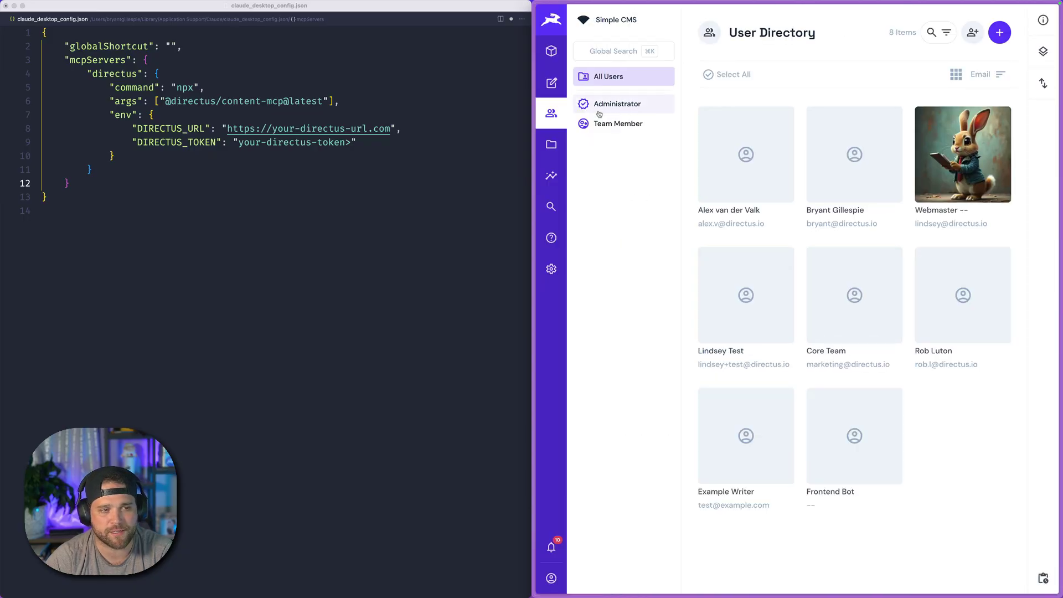
left_click(553, 580)
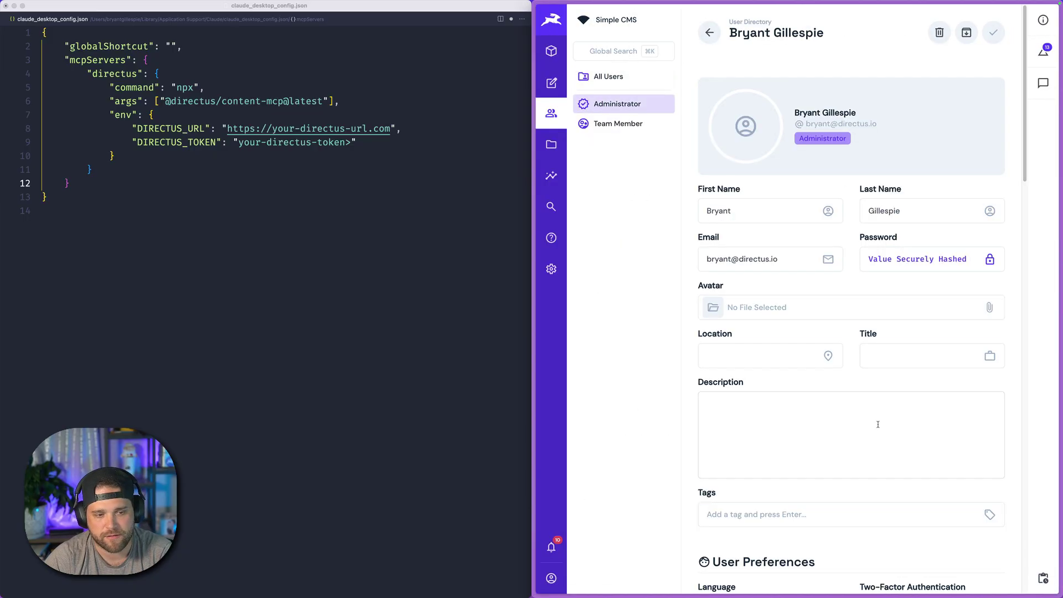
scroll(860, 424, "down", 20)
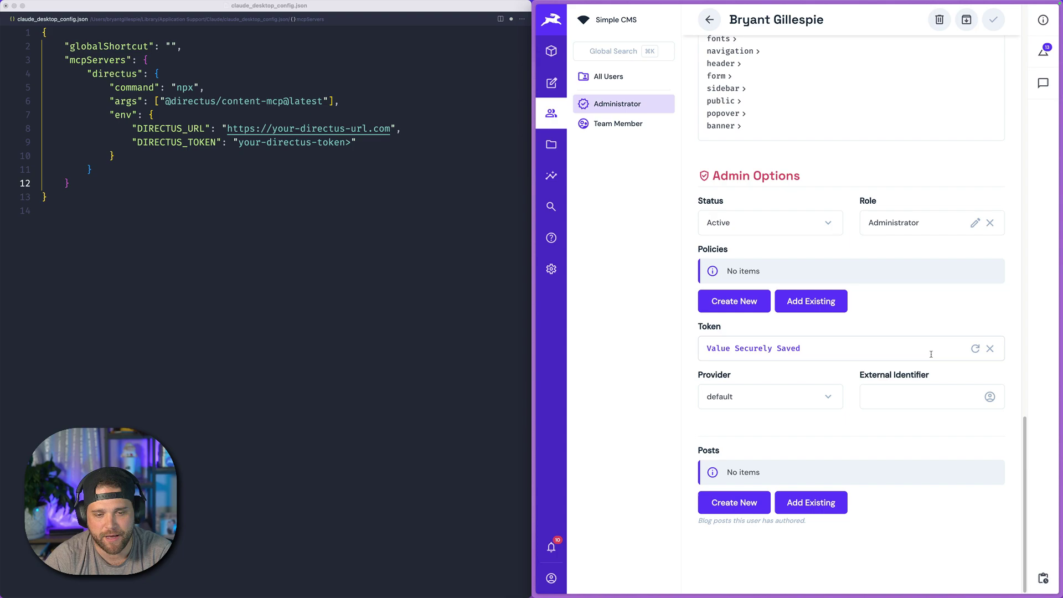
left_click(976, 349)
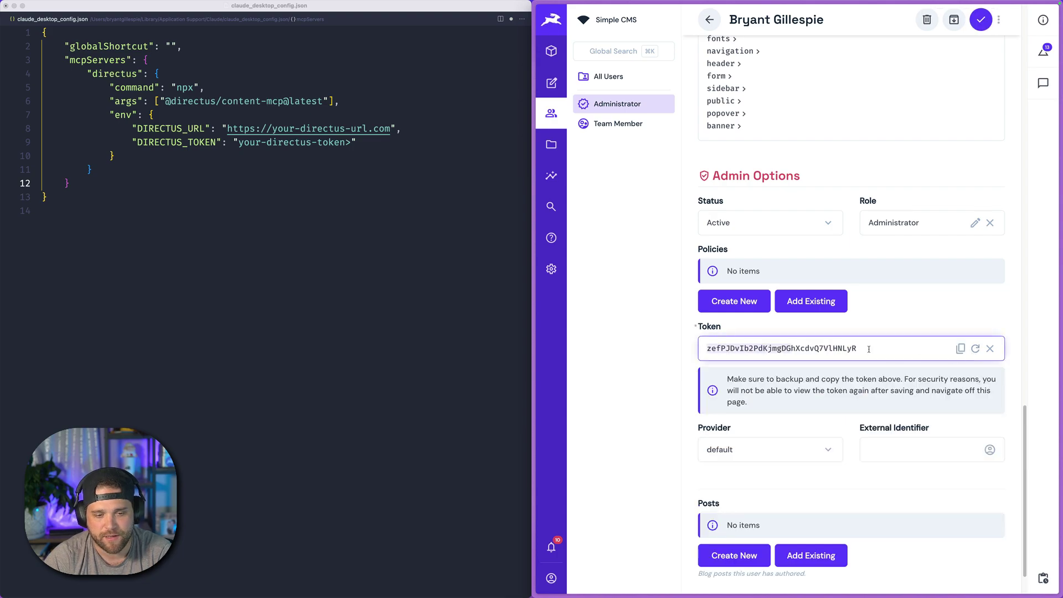
left_click(982, 21)
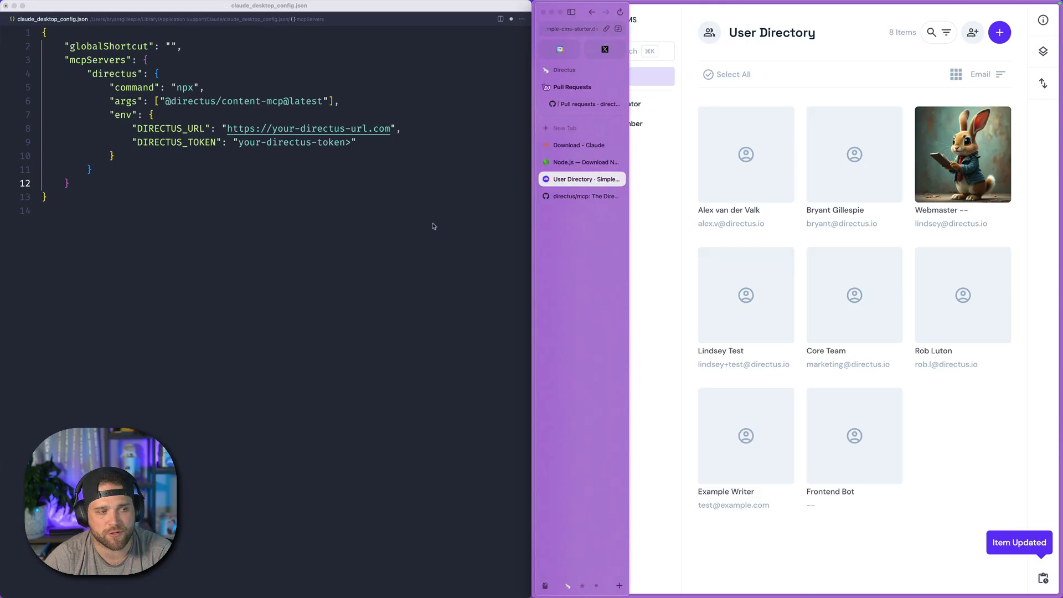
- Replace the DIRECTUS_TOKEN placeholder in claude_desktop_config.json with the copied access token, leaving no trailing comma
left_click(244, 142)
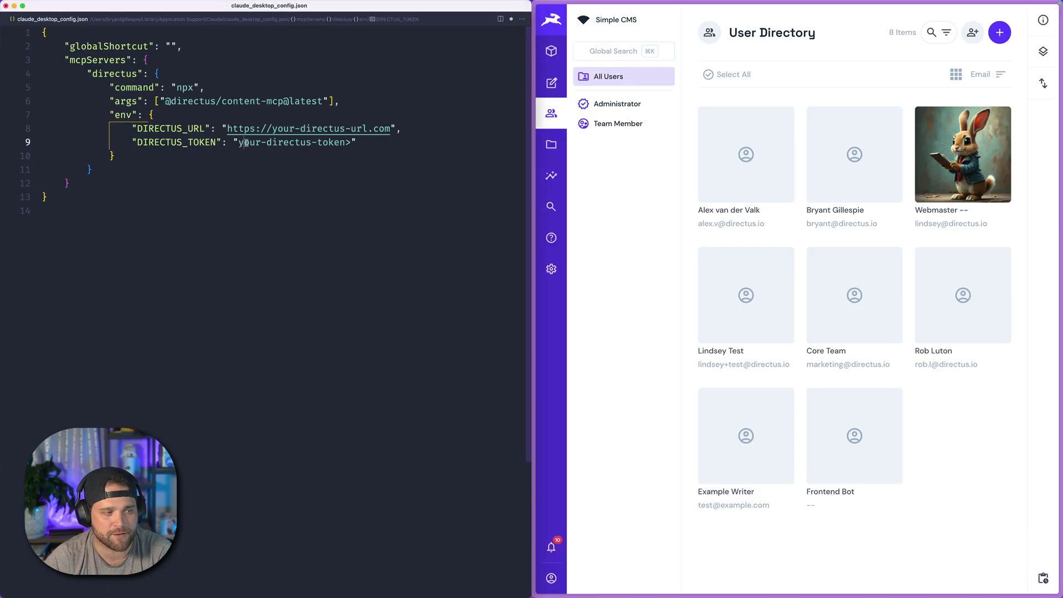
left_click_drag(239, 143, 354, 143)
key("super+v")
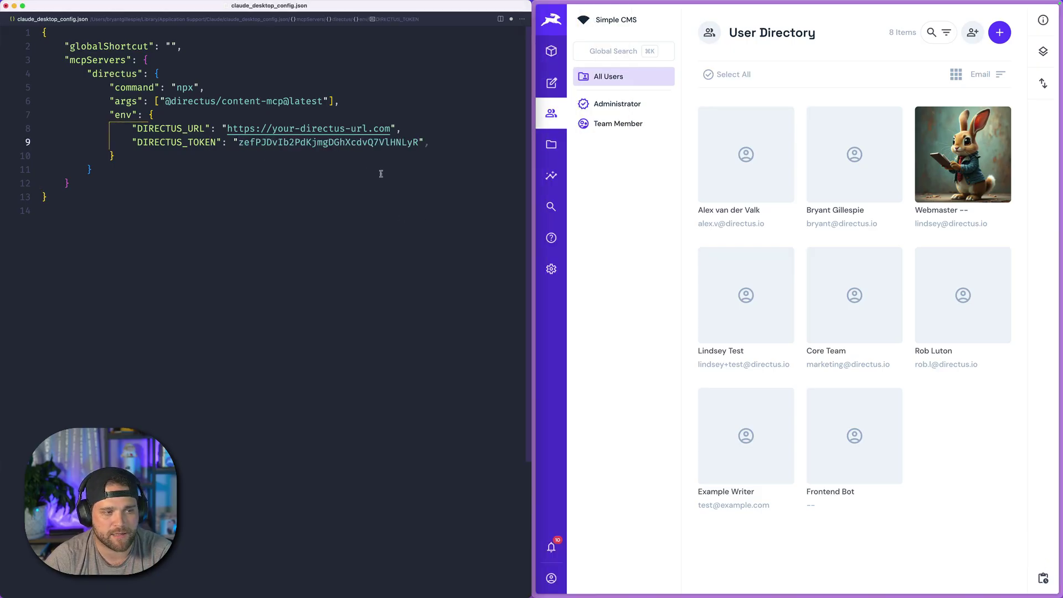
left_click(438, 143)
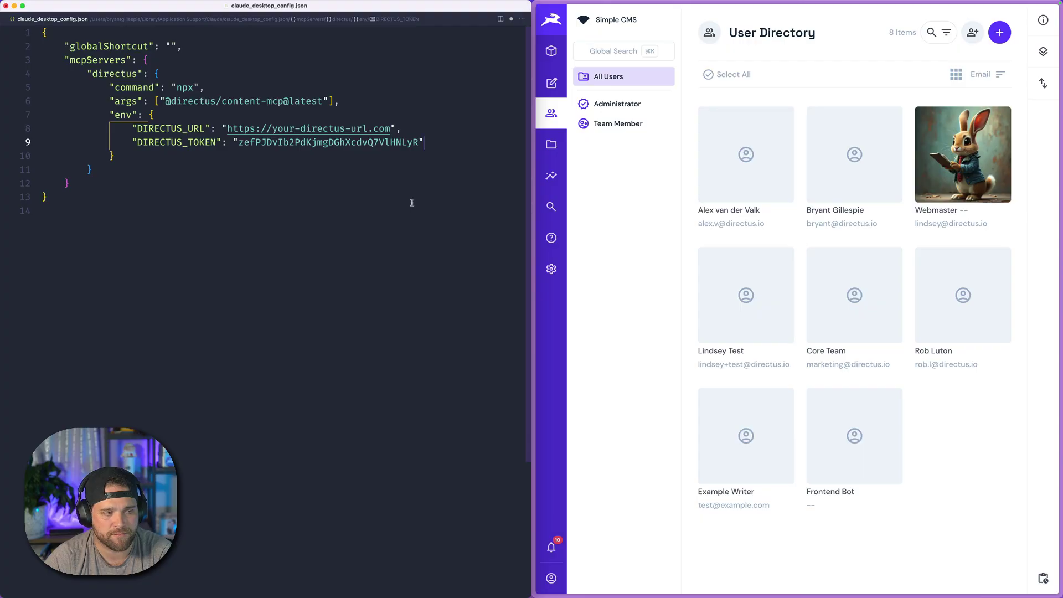
left_click(655, 177)
key("super+l")
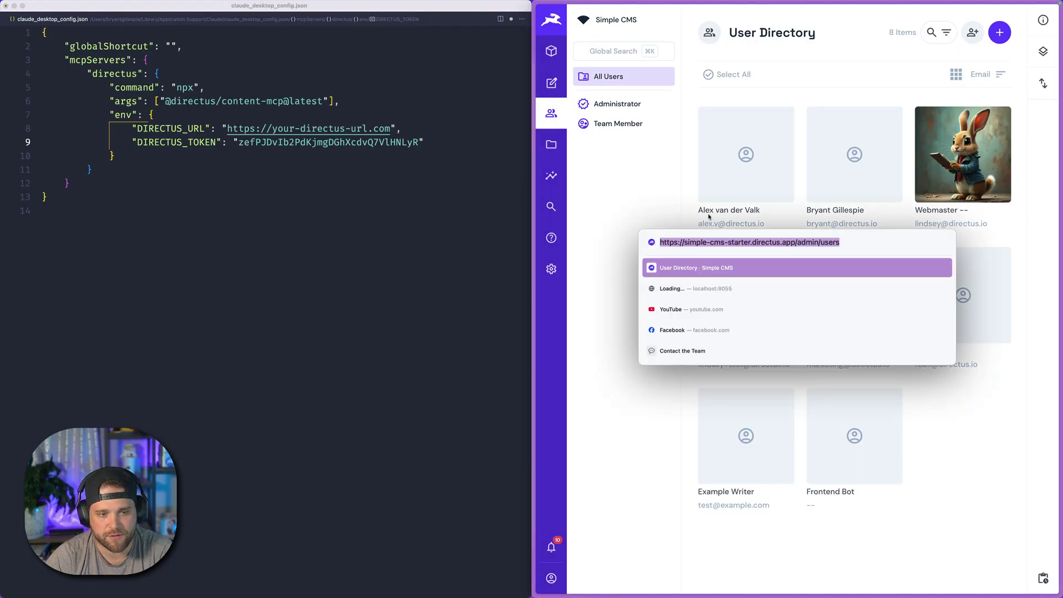
left_click(791, 242)
left_click_drag(796, 242, 660, 240)
key("super+c")
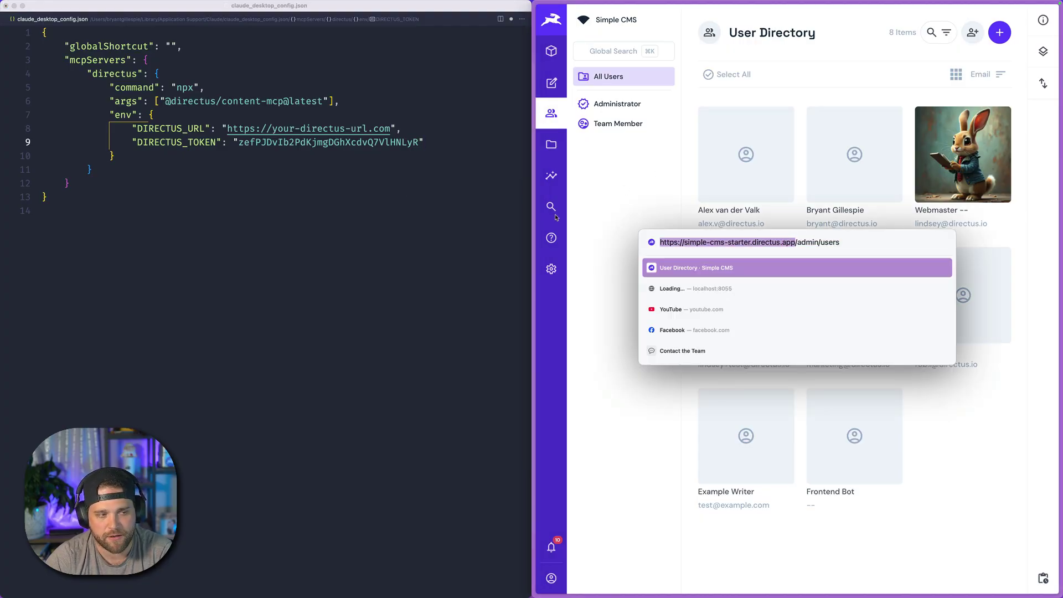
left_click_drag(333, 169, 311, 183)
left_click_drag(226, 127, 391, 129)
key("super+v")
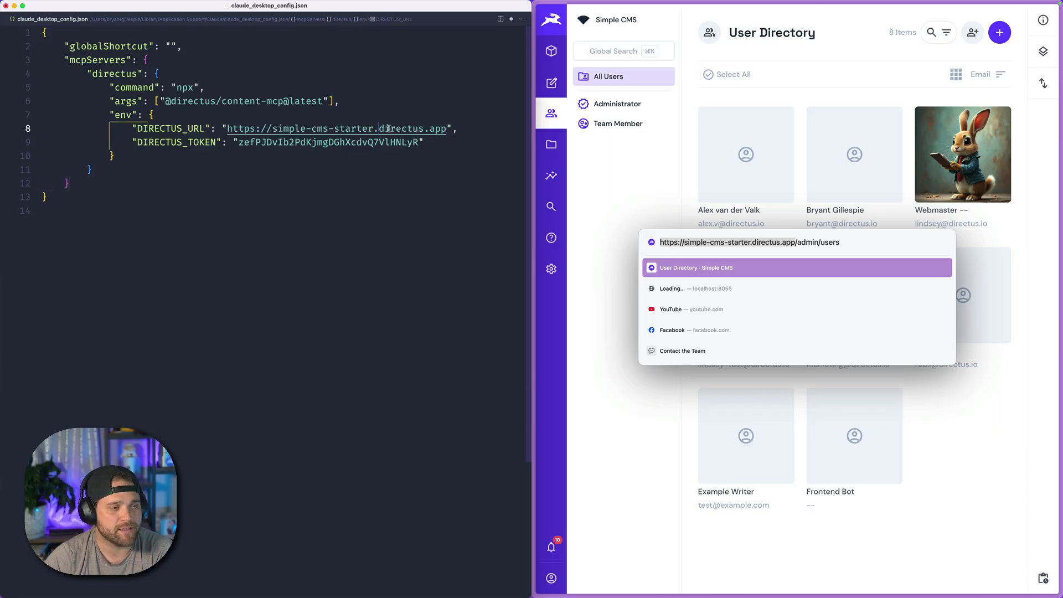
left_click_drag(379, 128, 450, 128)
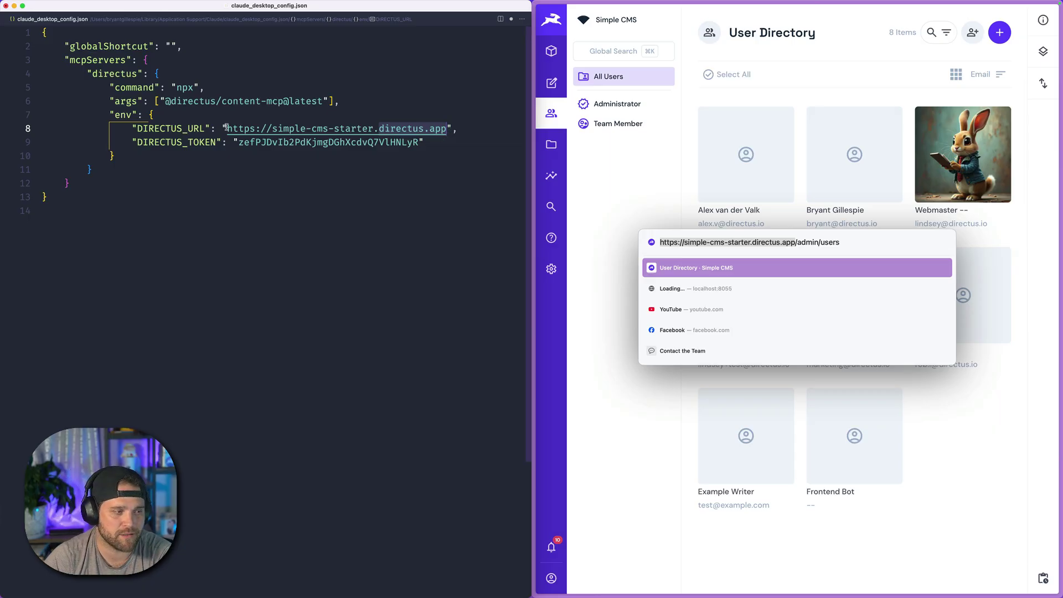
left_click_drag(226, 127, 447, 129)
left_click(490, 169)
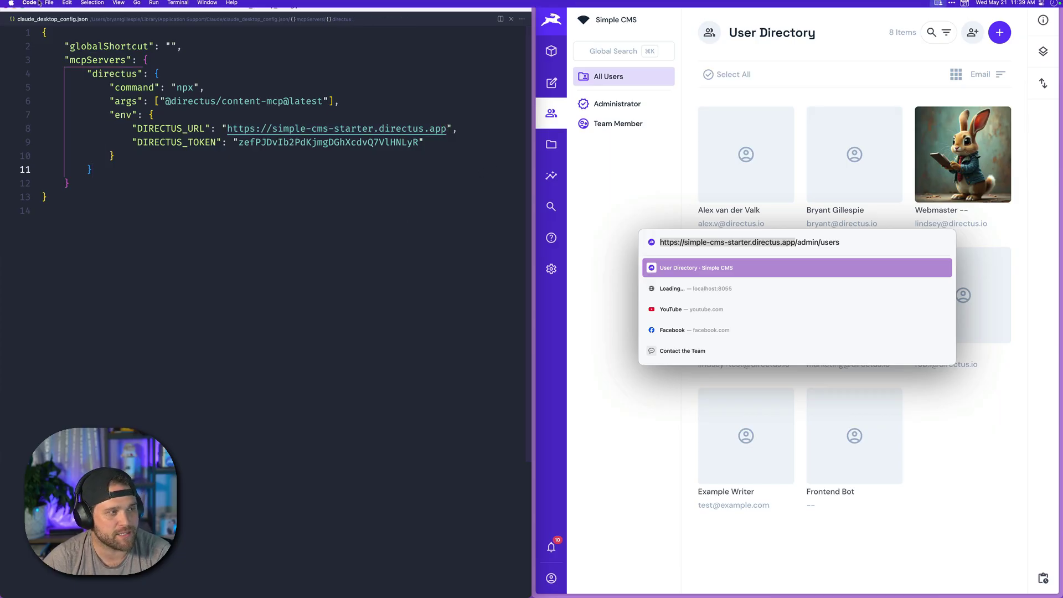
- Save claude_desktop_config.json with the Directus URL and token entries
left_click(49, 4)
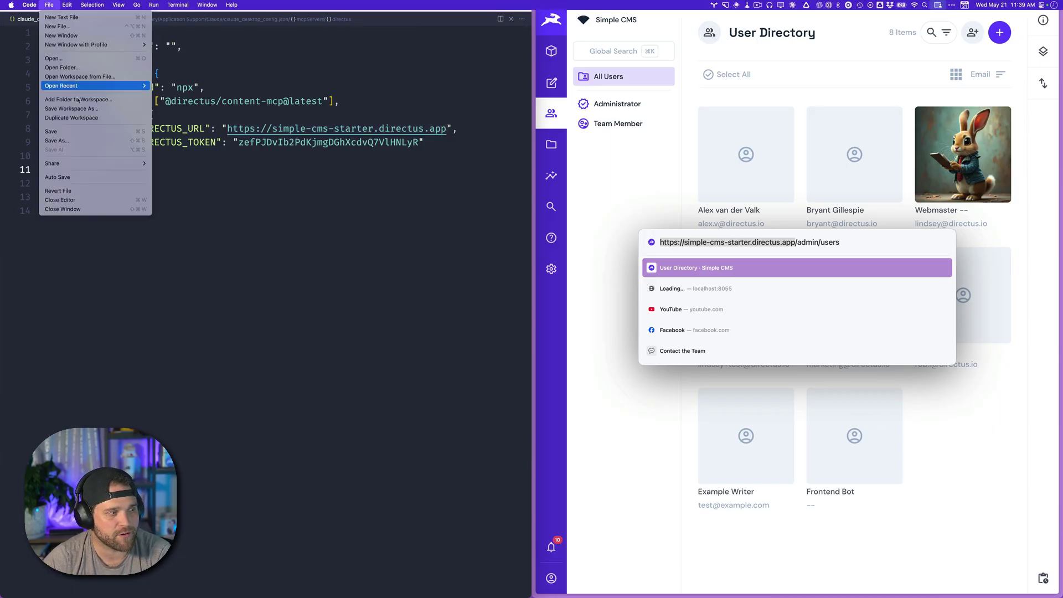
left_click(77, 133)
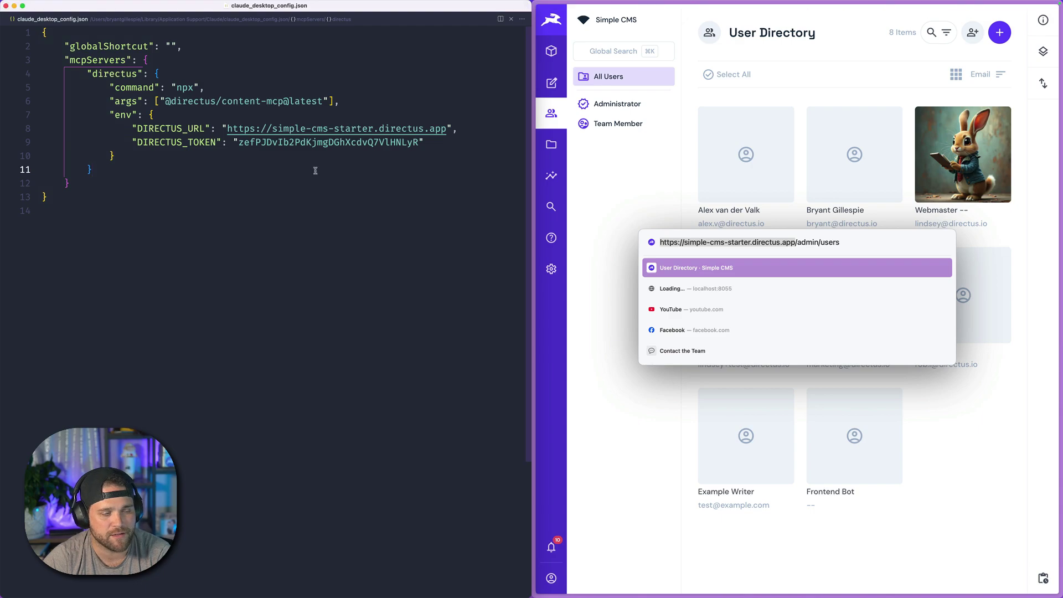
left_click(315, 221)
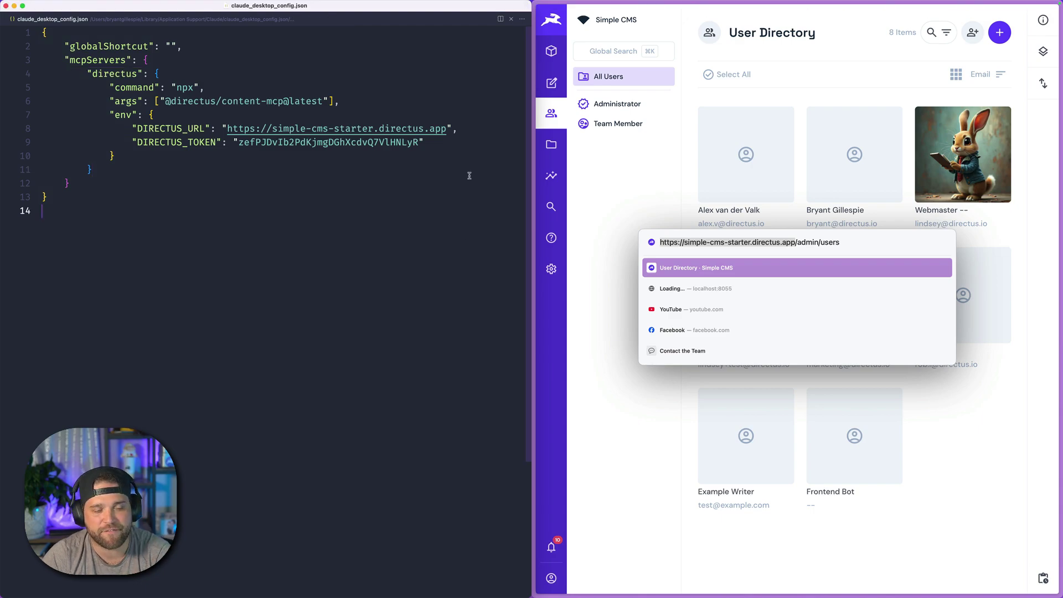
- Quit Claude Desktop and launch it again so that it loads the saved configuration
key("ctrl+Up")
left_click(550, 432)
key("super+q")
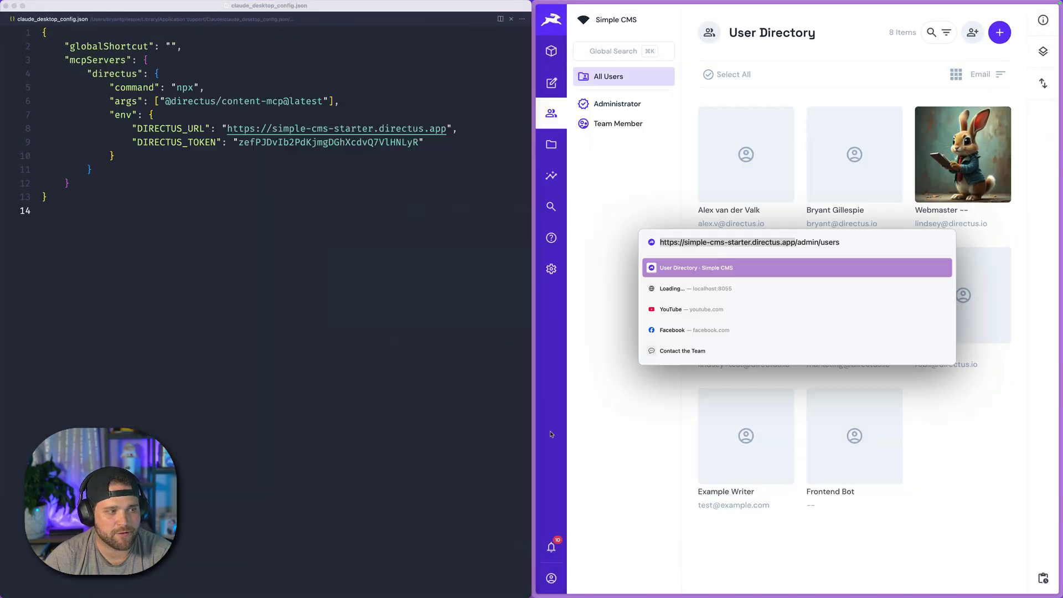
left_click(757, 575)
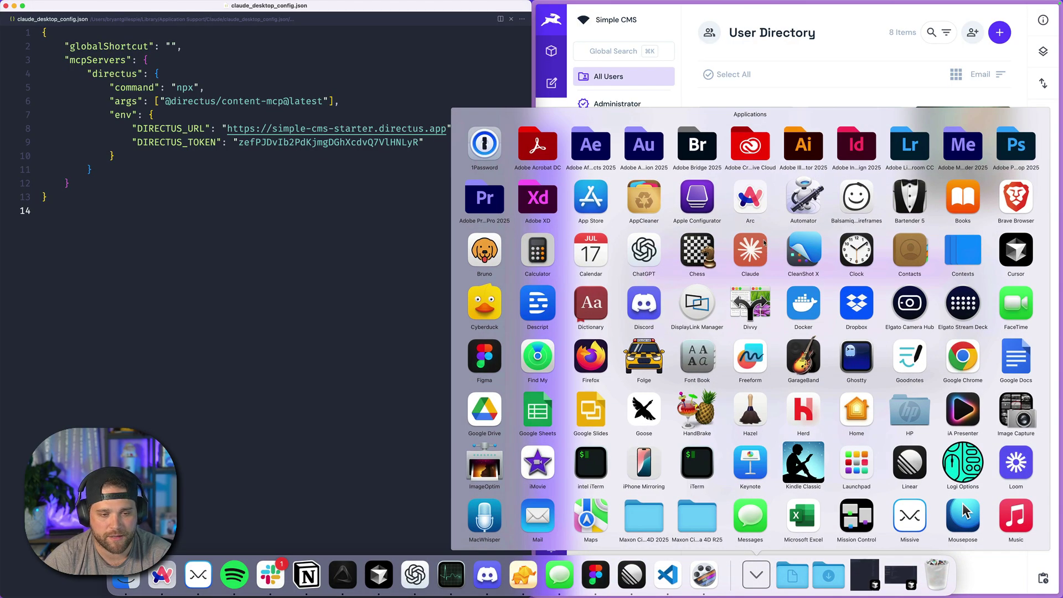
left_click(760, 257)
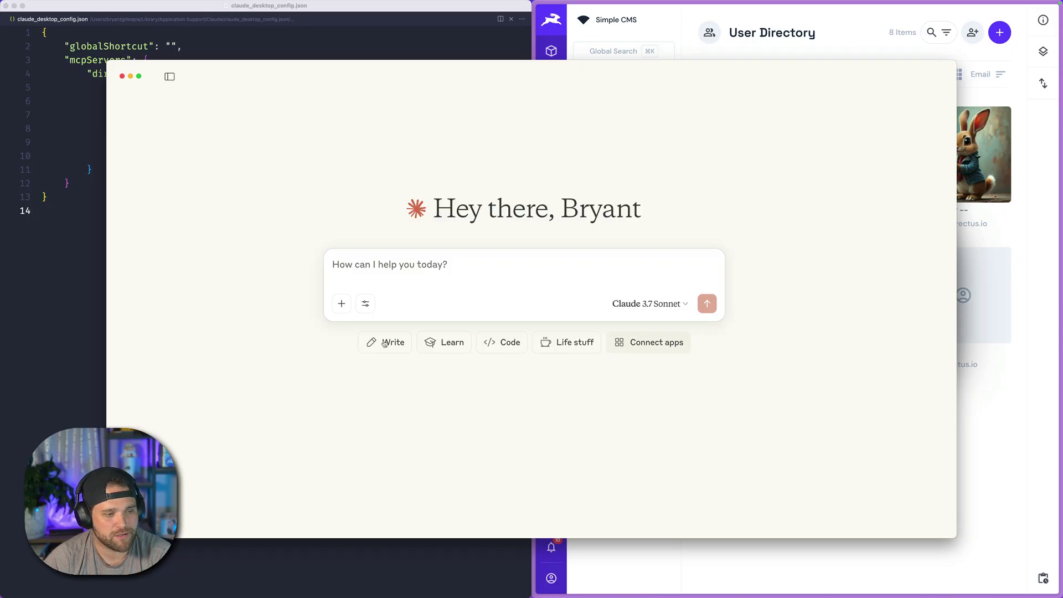
- Check the directus server's tool list and the attachment options in the new Claude chat
left_click(366, 303)
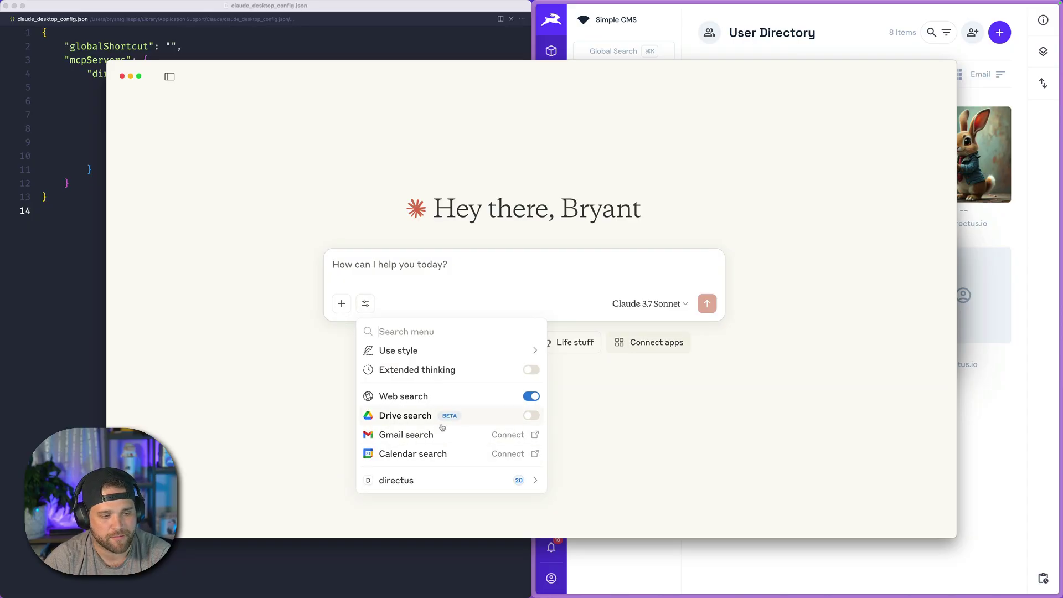
left_click(419, 481)
scroll(412, 421, "down", 5)
scroll(410, 387, "up", 5)
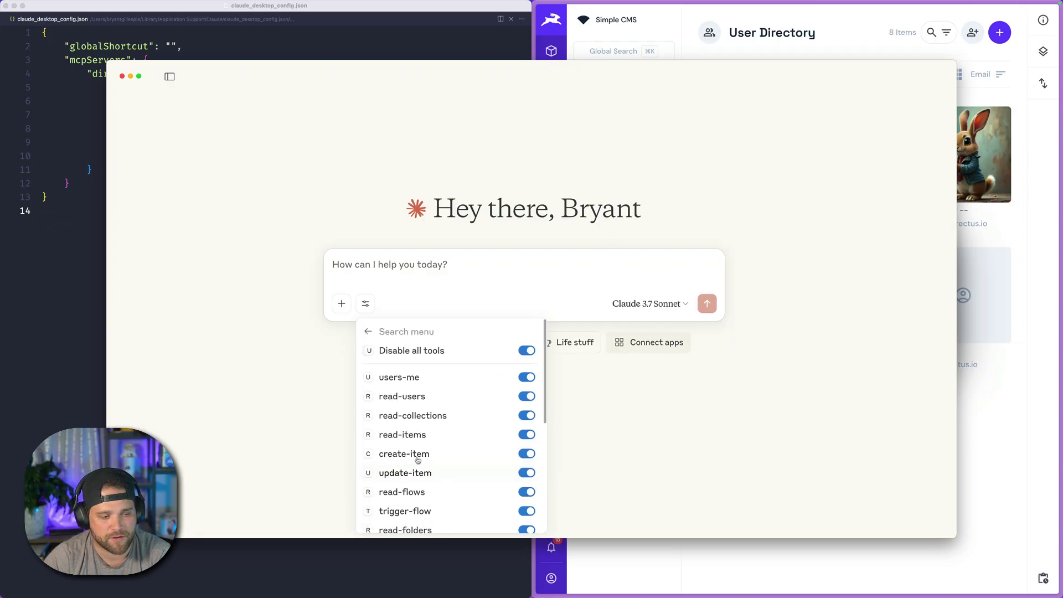
left_click(369, 331)
left_click(343, 306)
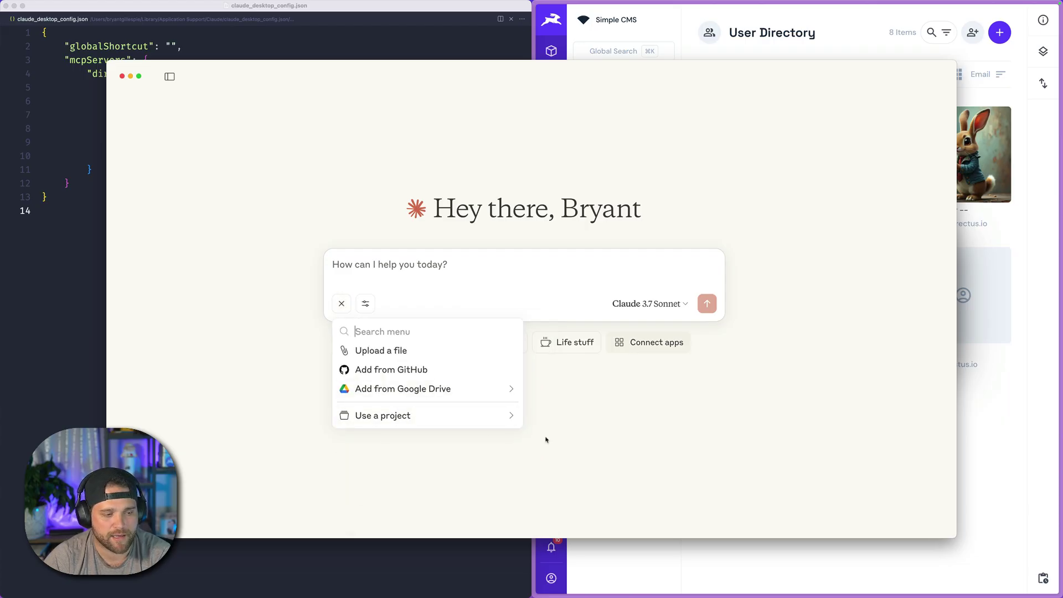
left_click(643, 463)
- Find the directus/mcp README's configuration example with prompt settings and copy its DIRECTUS_PROMPTS_COLLECTION_ENABLED and DIRECTUS_PROMPTS_COLLECTION lines
left_click(703, 58)
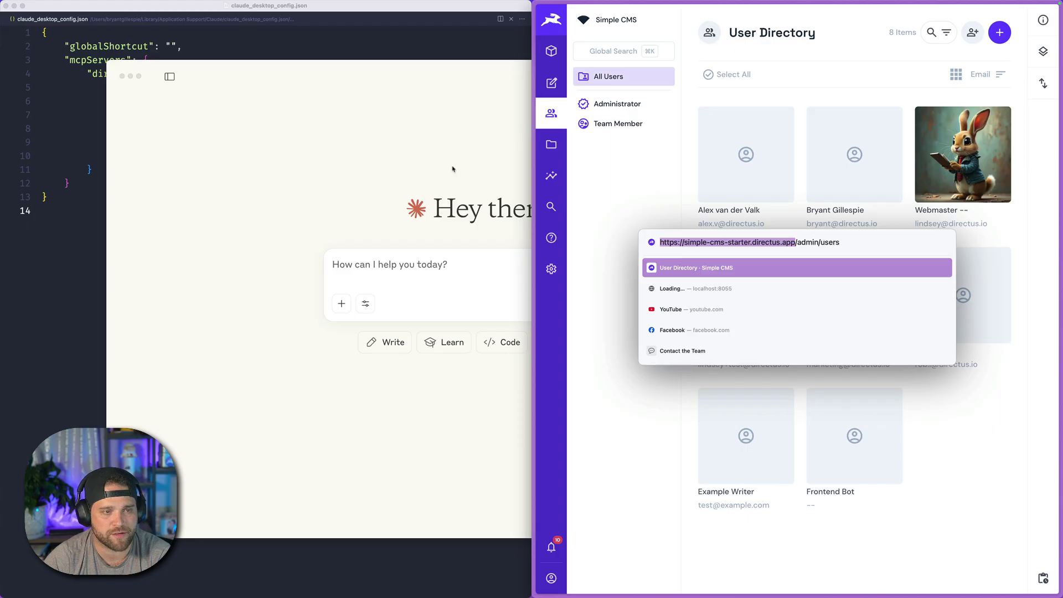
left_click(597, 195)
scroll(705, 277, "down", 1)
scroll(700, 294, "down", 8)
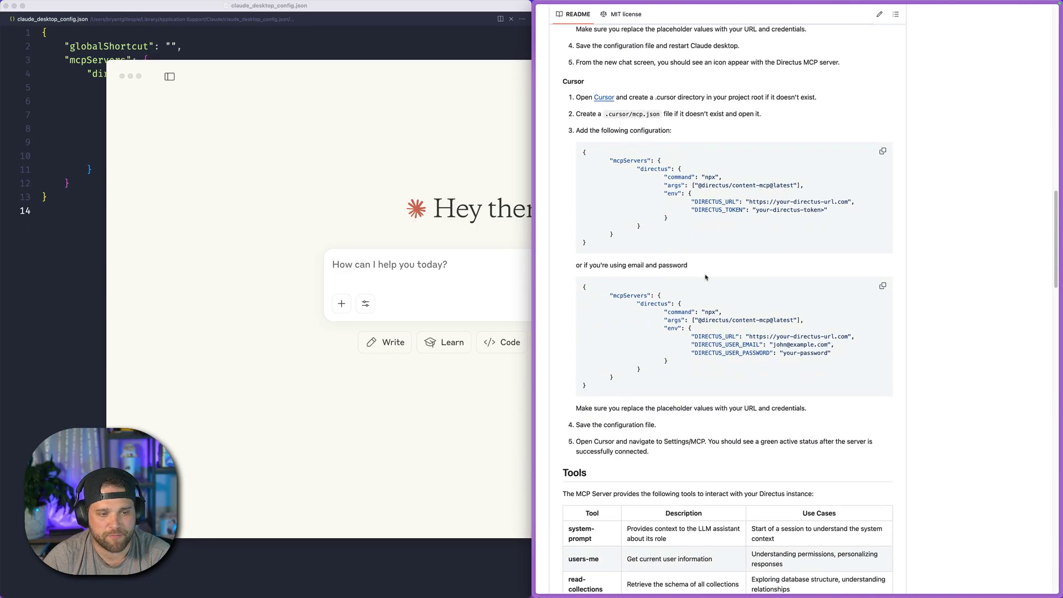
scroll(695, 321, "down", 15)
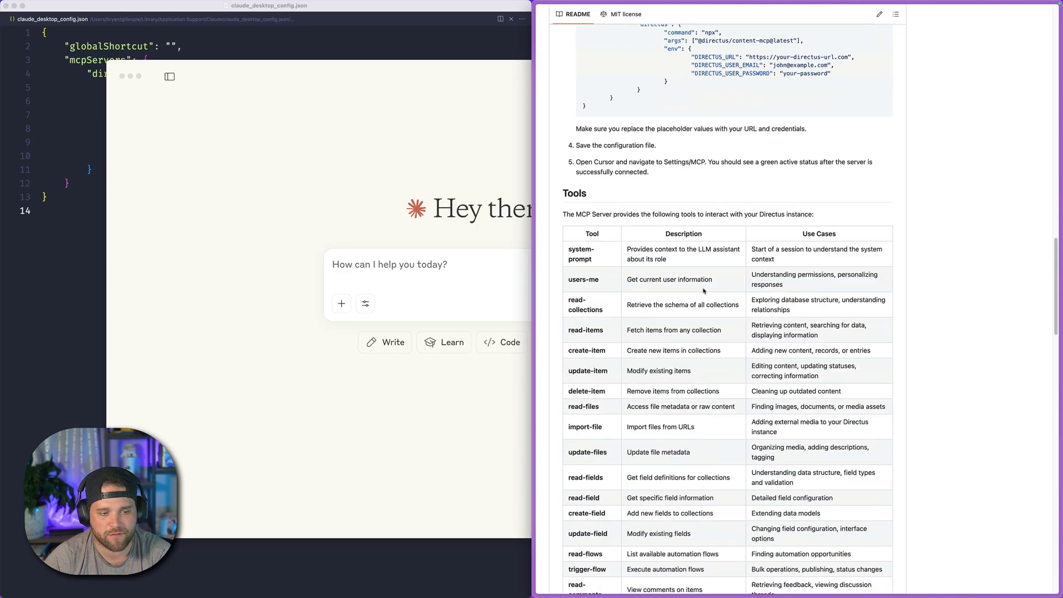
scroll(699, 256, "up", 1)
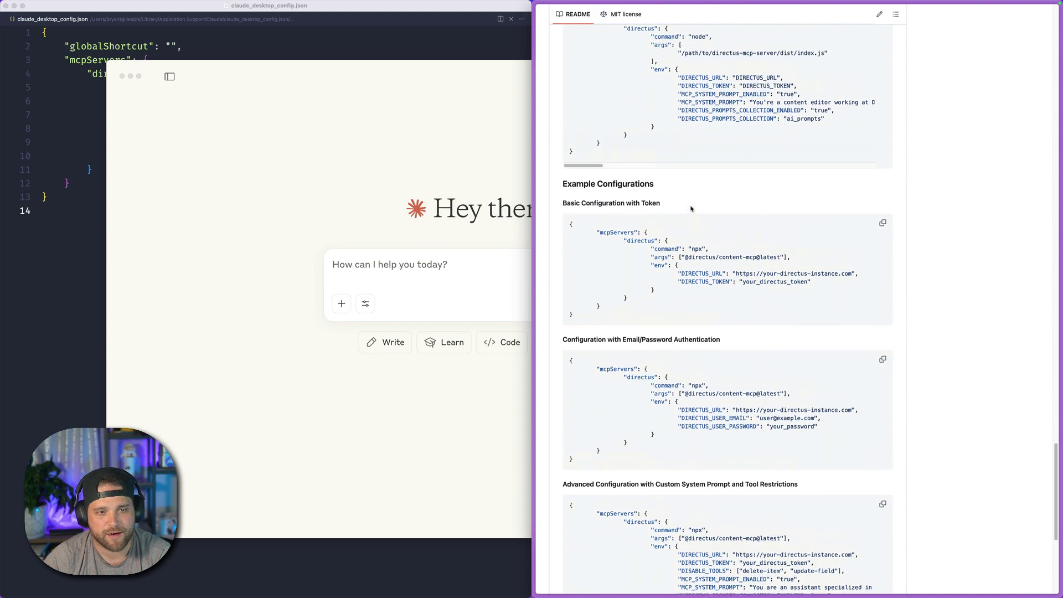
left_click_drag(684, 114, 849, 125)
key("super+c")
- Add DIRECTUS_PROMPTS_COLLECTION_ENABLED "true" and DIRECTUS_PROMPTS_COLLECTION "ai_prompts" below DIRECTUS_TOKEN in the env block of claude_desktop_config.json
left_click(102, 220)
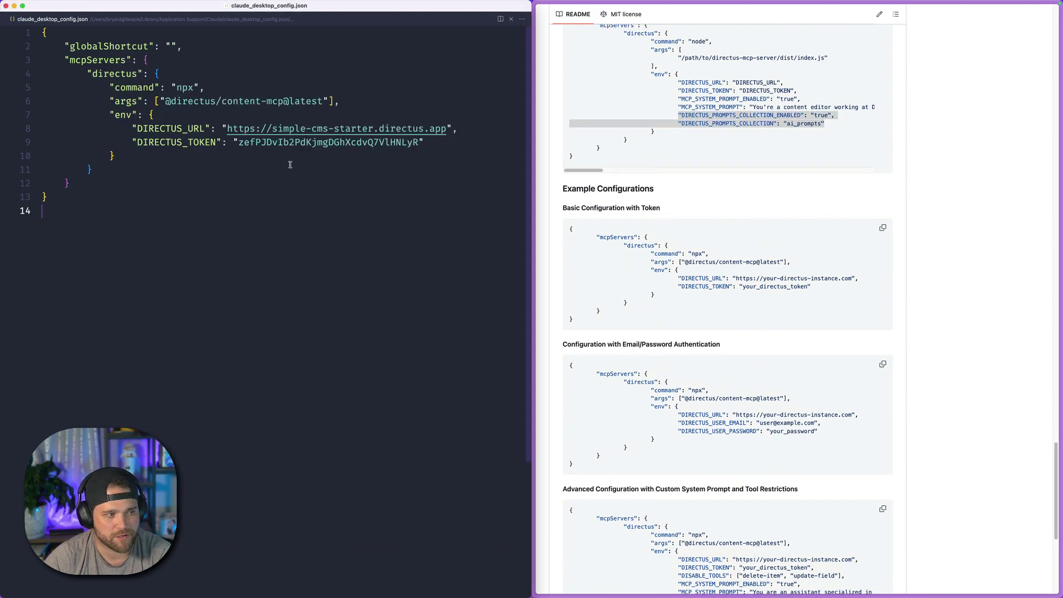
left_click(456, 143)
key("Return")
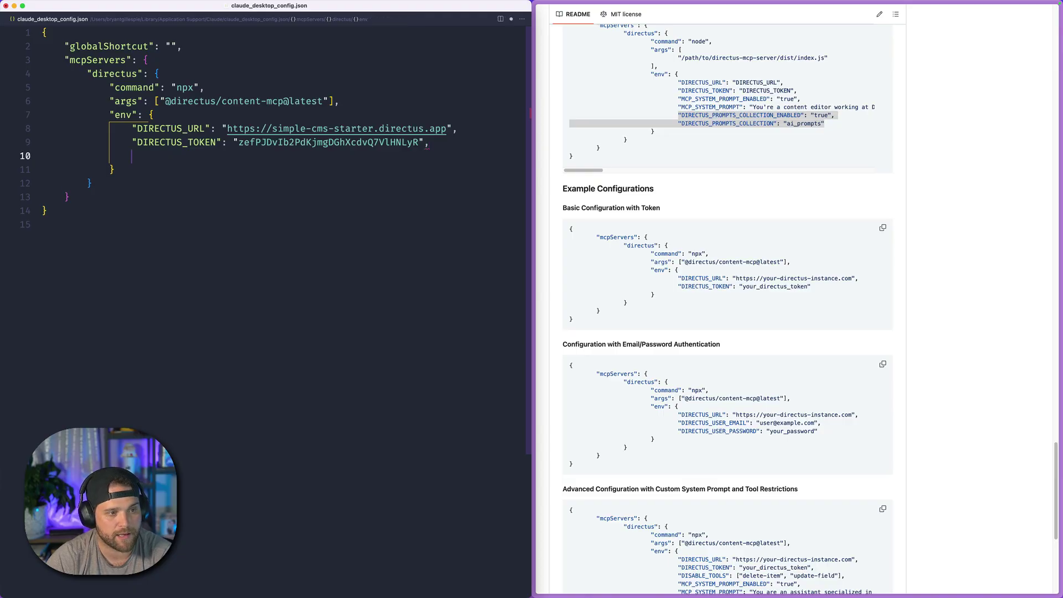
key("super+v")
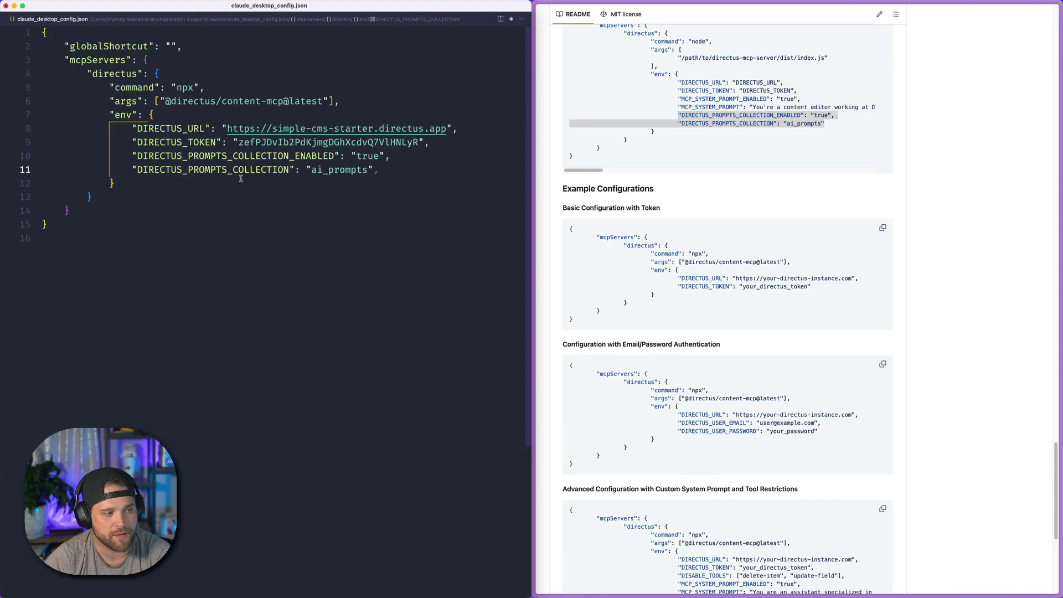
left_click_drag(145, 156, 334, 156)
left_click(732, 138)
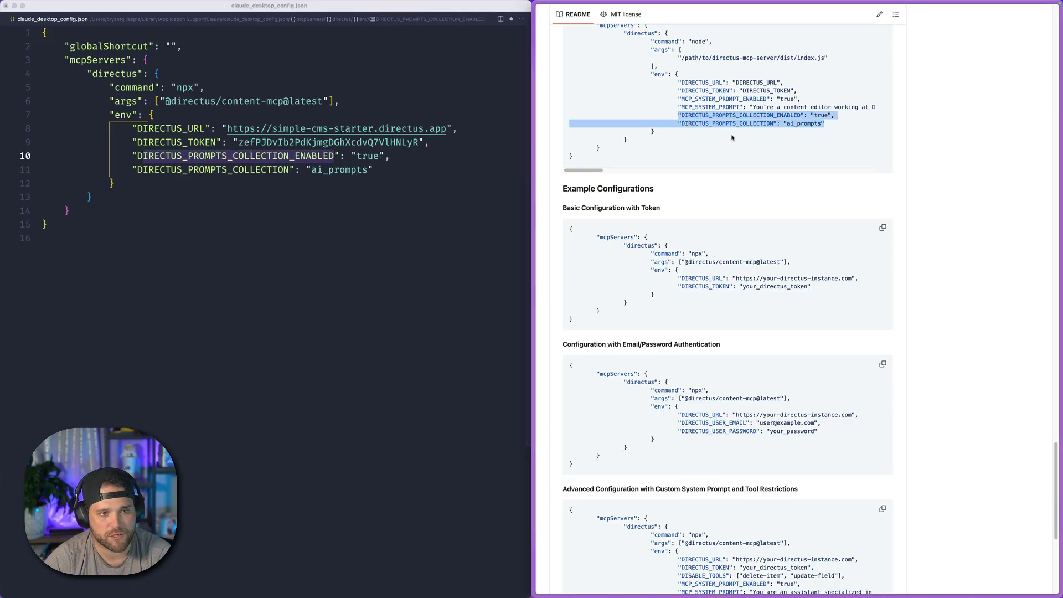
left_click_drag(733, 138, 733, 133)
left_click(377, 170)
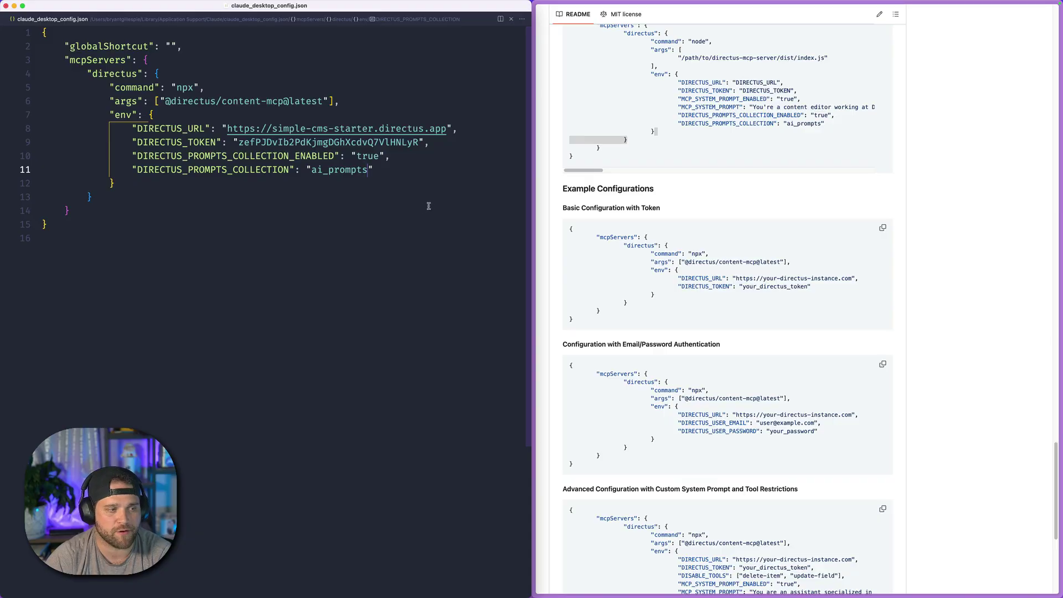
- Restart Claude Desktop so that it loads the new prompts collection settings
key("ctrl+Up")
left_click(532, 347)
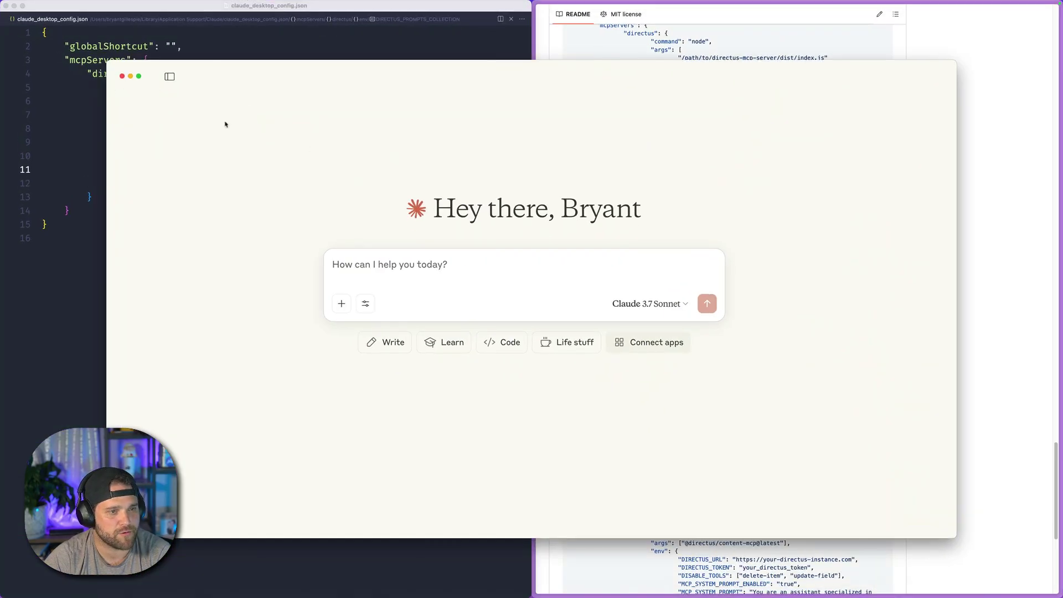
key("super+q")
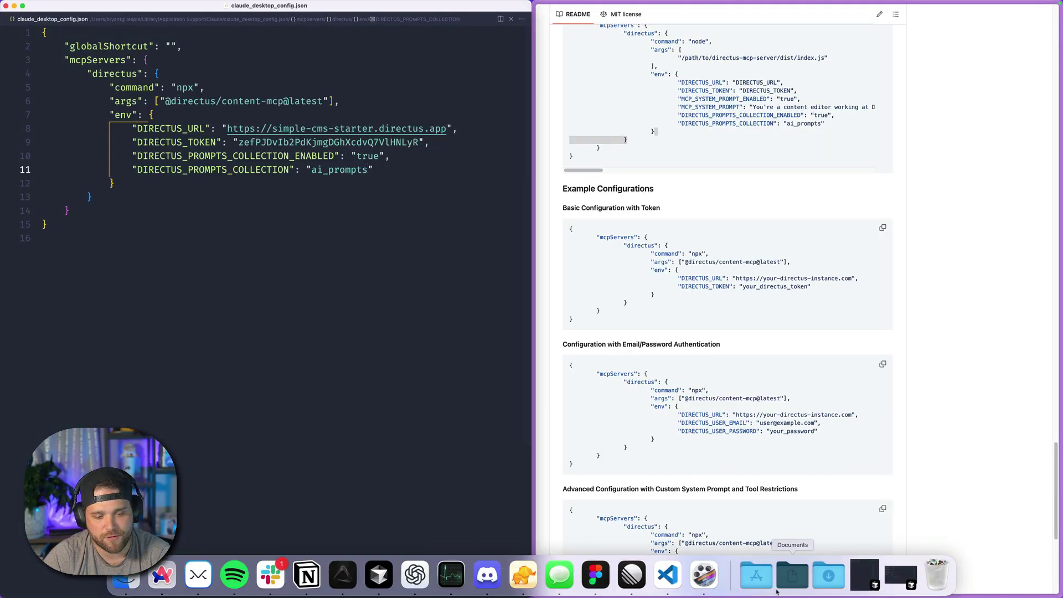
left_click(759, 579)
left_click(760, 302)
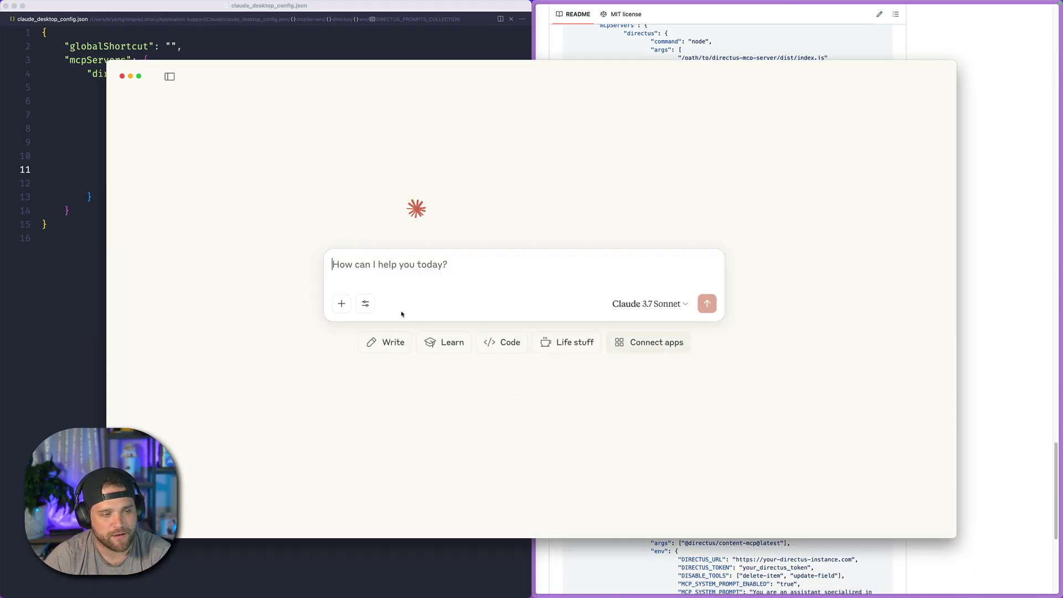
- Check the chat's directus tools entry and the list of prompts that can be added from directus
left_click(367, 304)
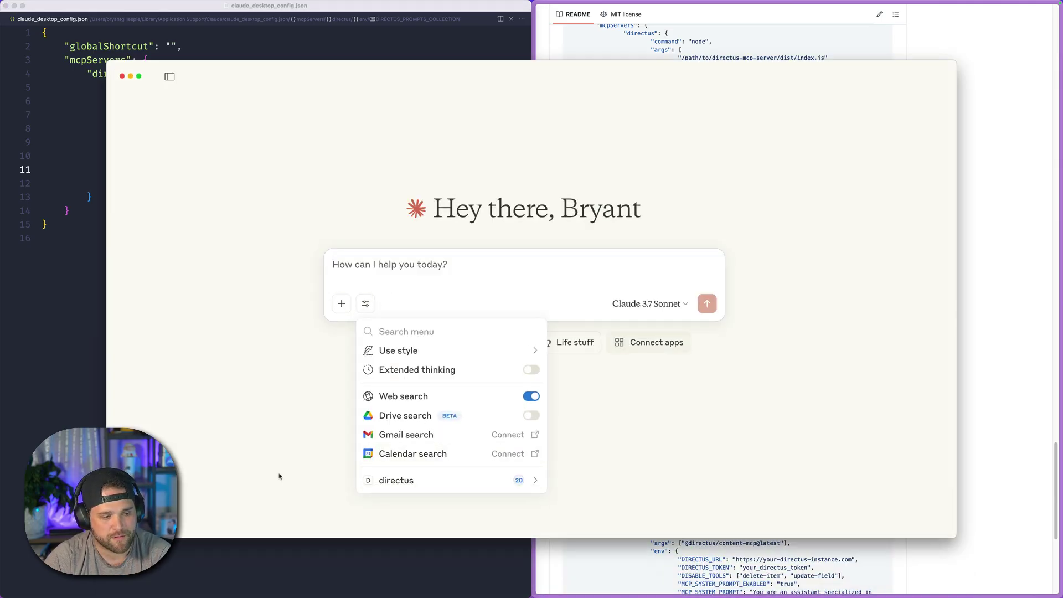
left_click(341, 304)
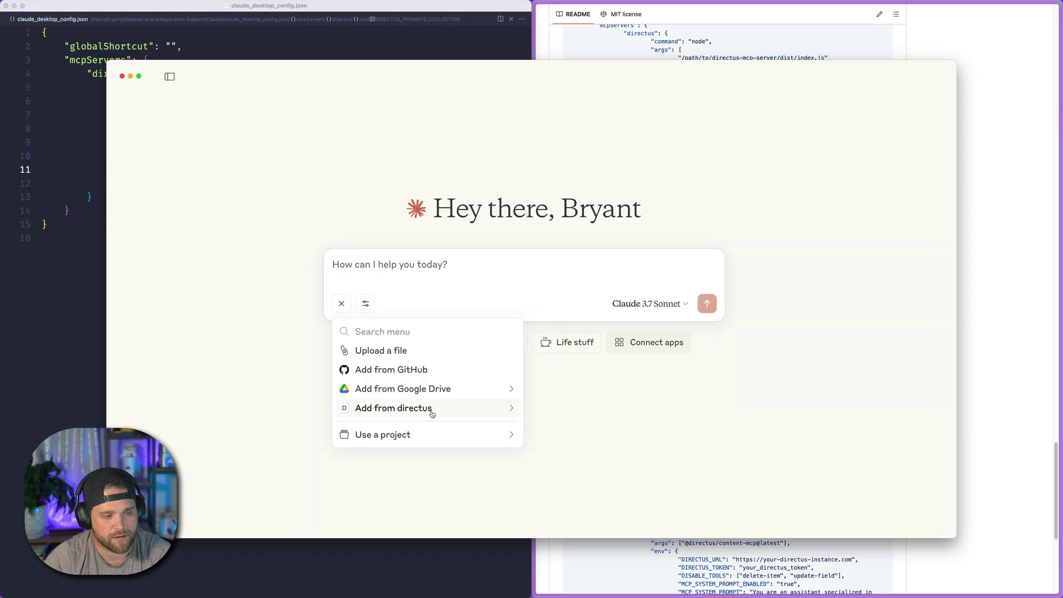
left_click(433, 410)
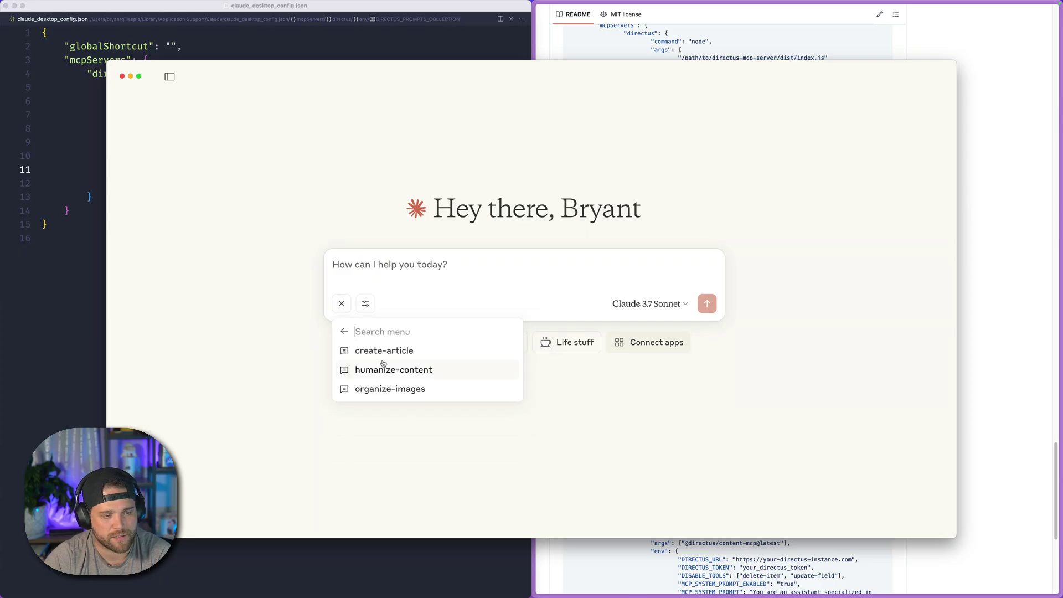
left_click(420, 264)
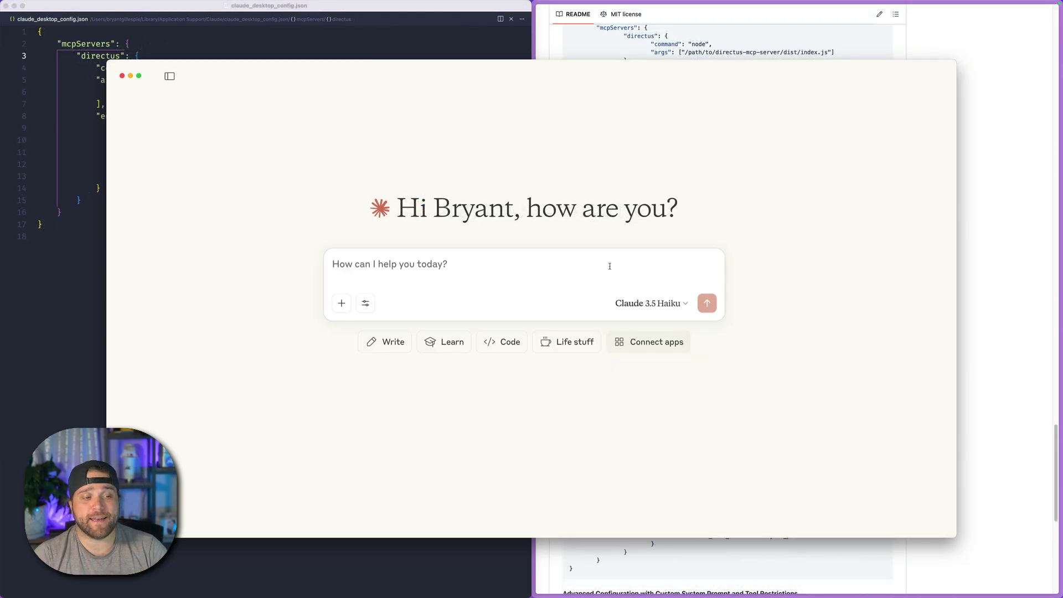
left_click(610, 266)
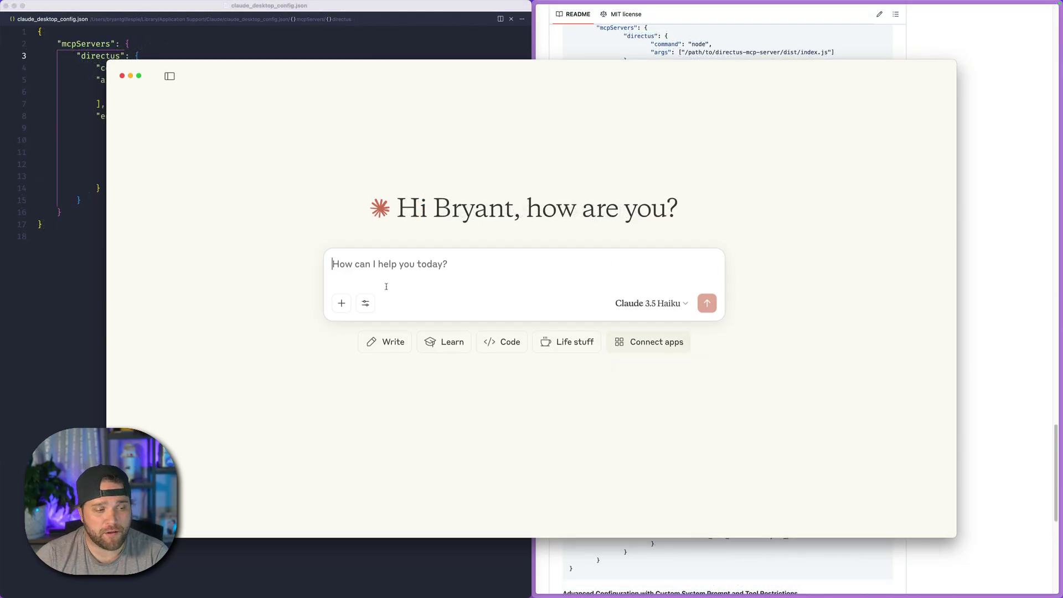
- Check that directus is among the chat's tools and ask Claude "How many files are in my Directus instance?"
left_click(366, 303)
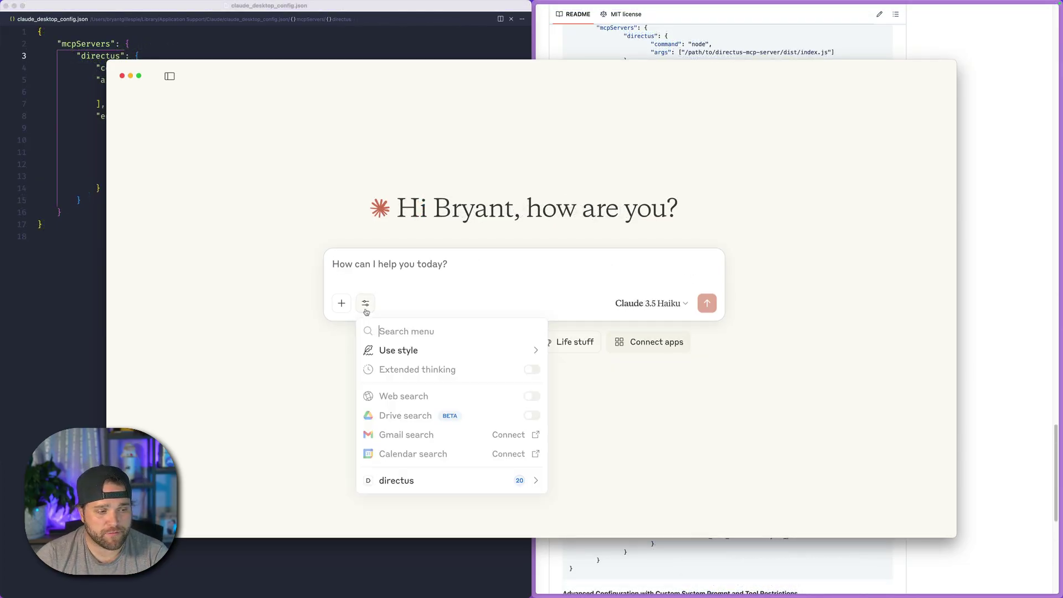
left_click(450, 264)
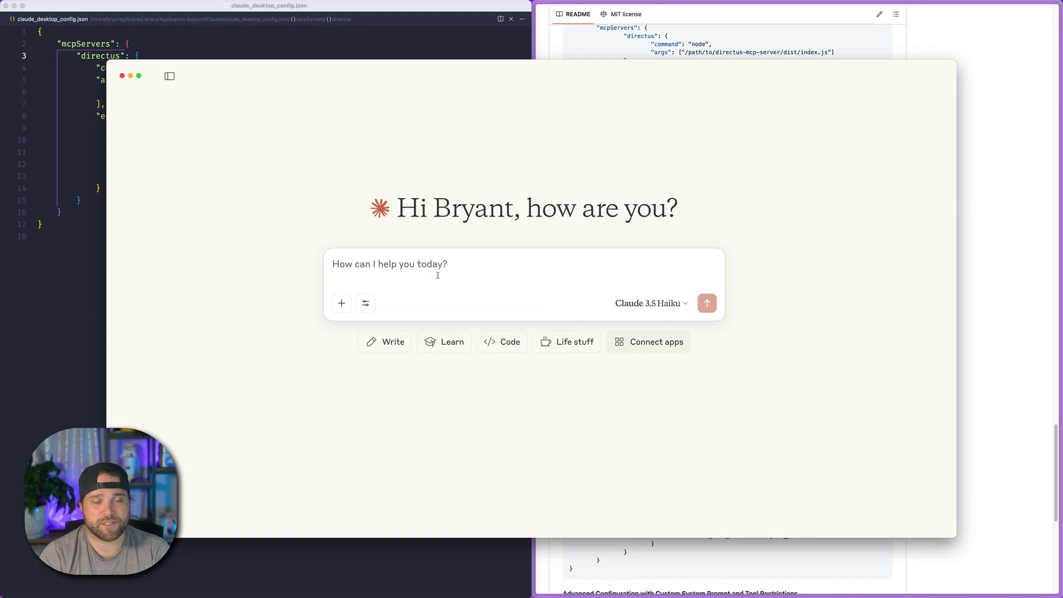
type("How ")
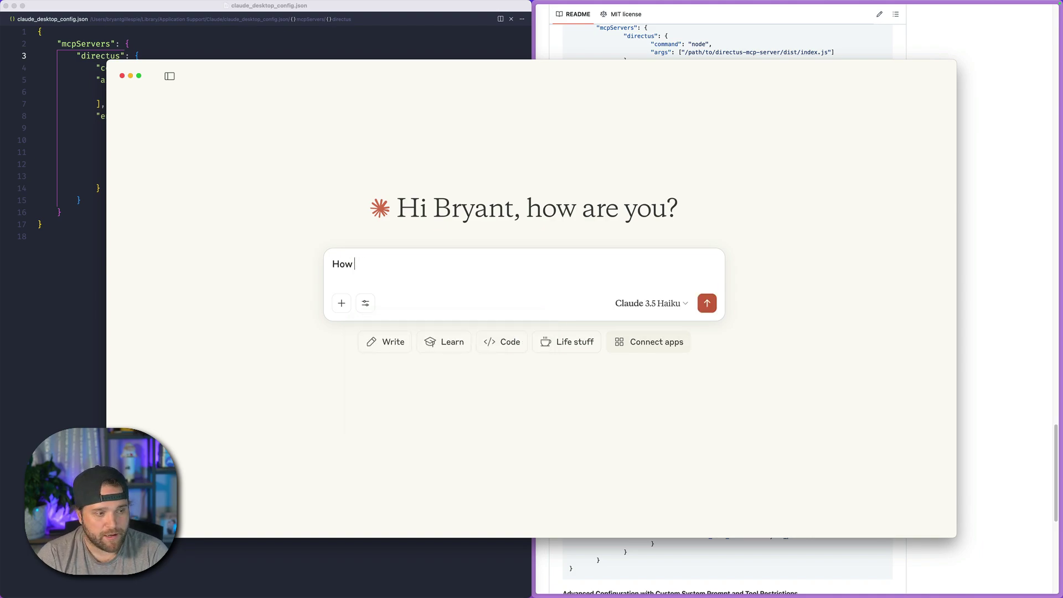
type("many files are in ")
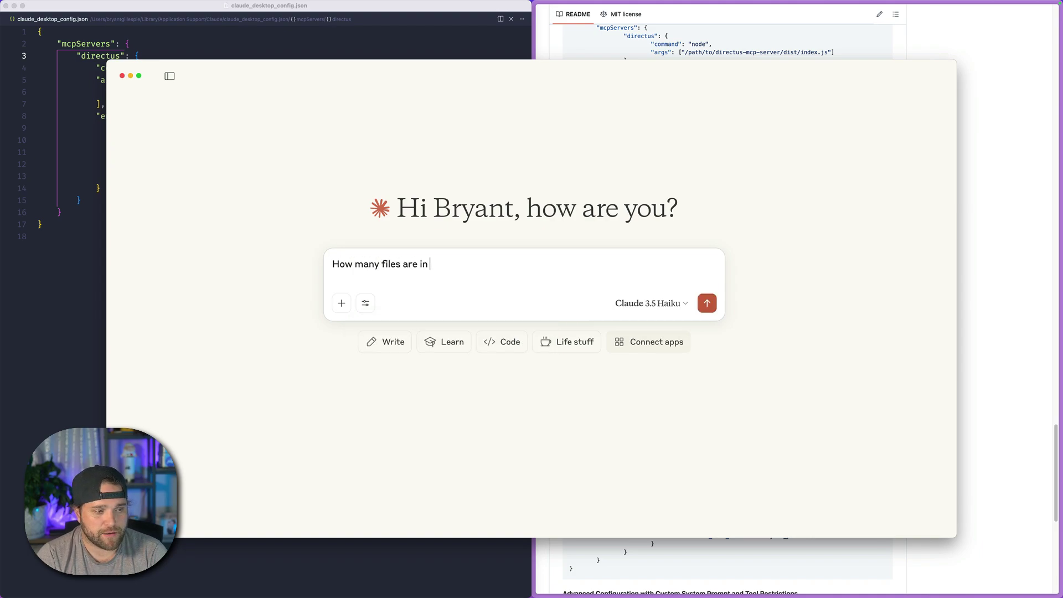
type("my Directus instance?")
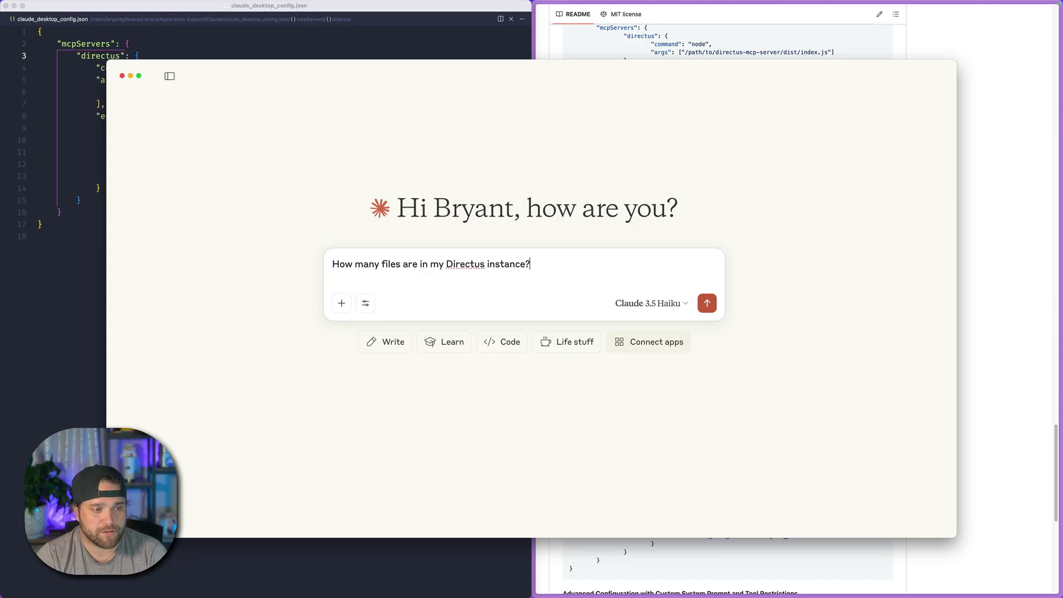
key("Return")
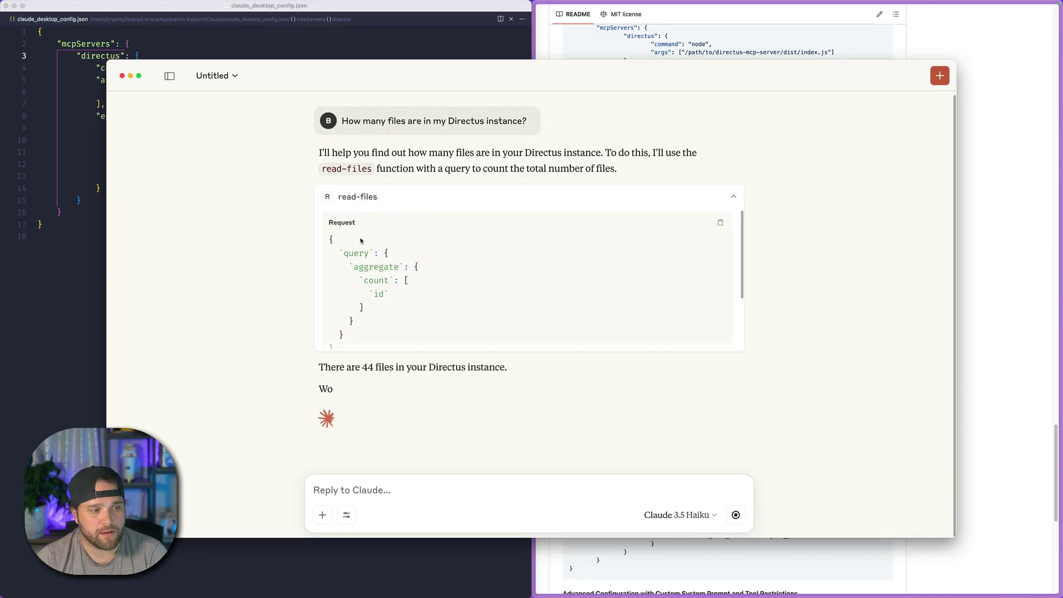
- Examine the request and response of the read-files call, collapse its details and read Claude's answer and follow-up question
left_click_drag(344, 252, 415, 332)
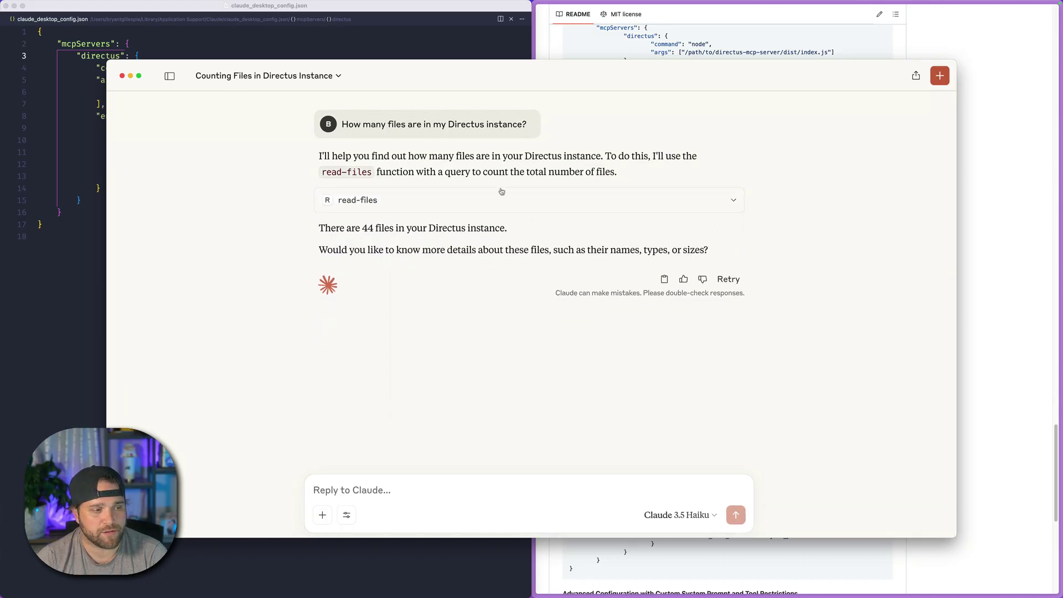
left_click(502, 194)
scroll(514, 235, "down", 5)
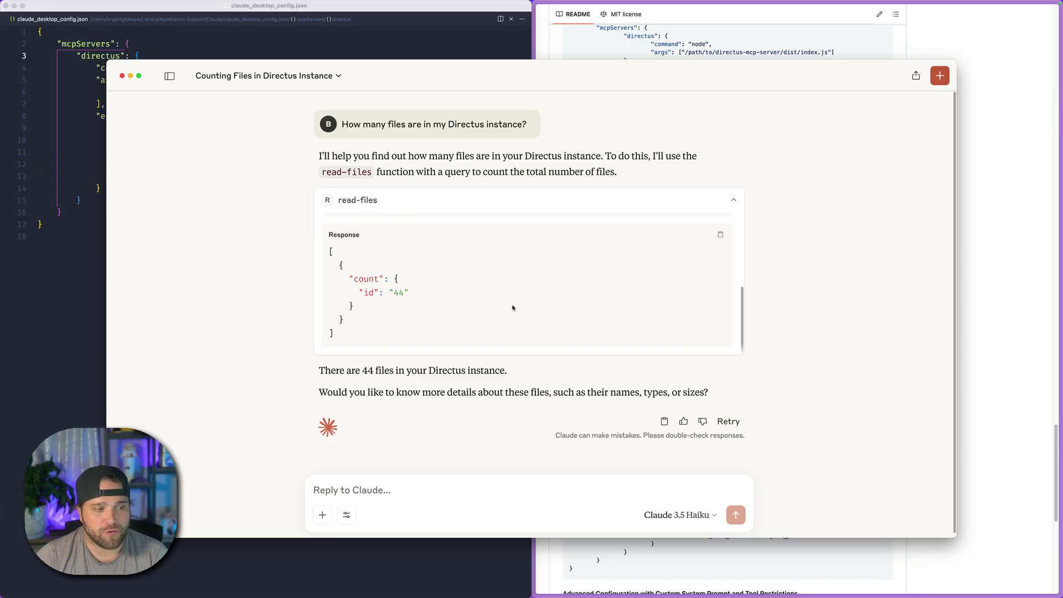
triple_click(362, 339)
left_click(487, 315)
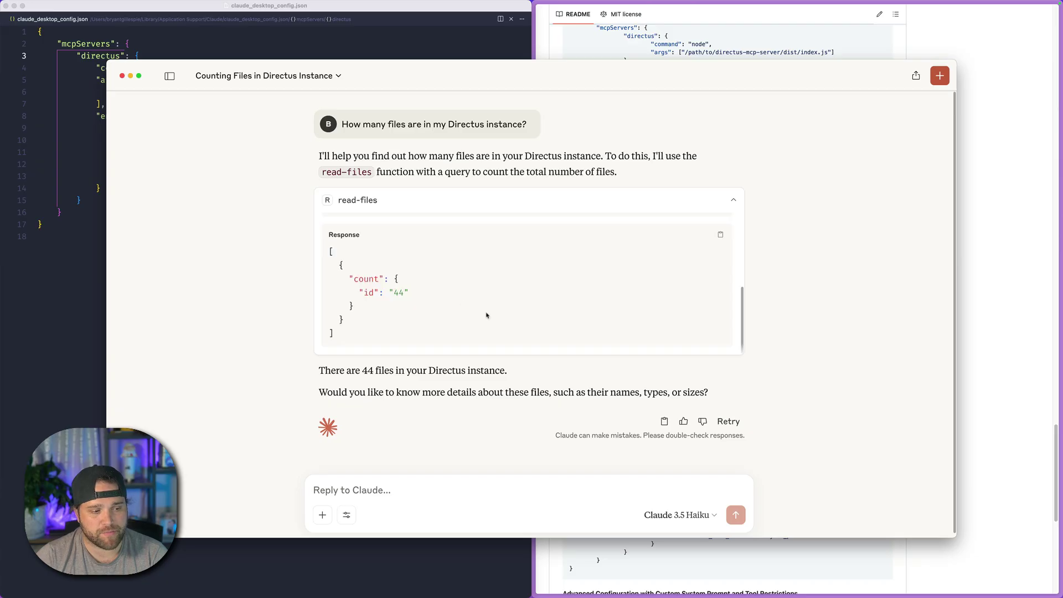
left_click(431, 205)
left_click_drag(365, 250, 622, 254)
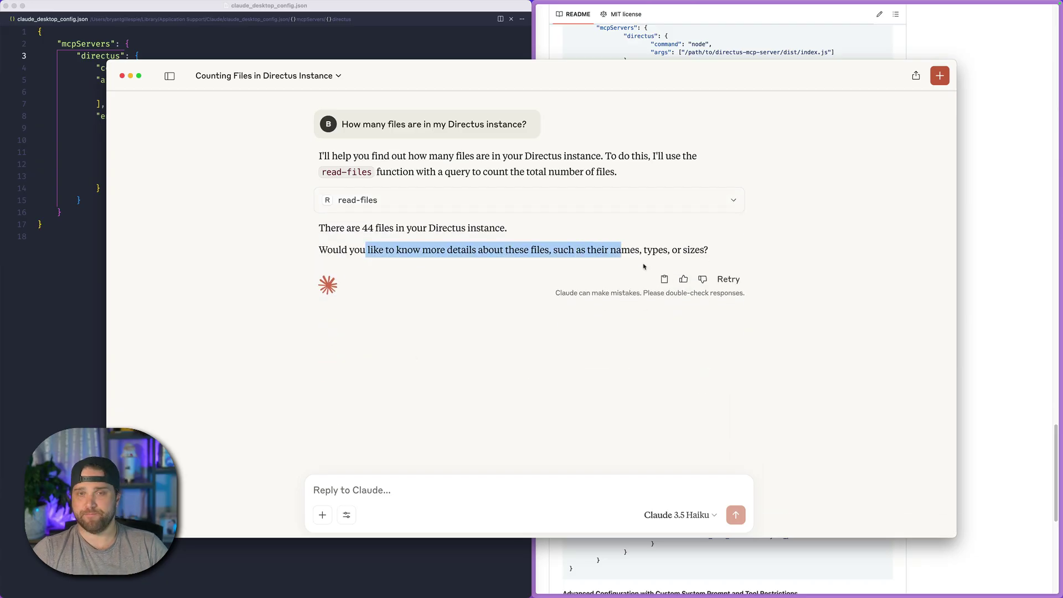
left_click(860, 312)
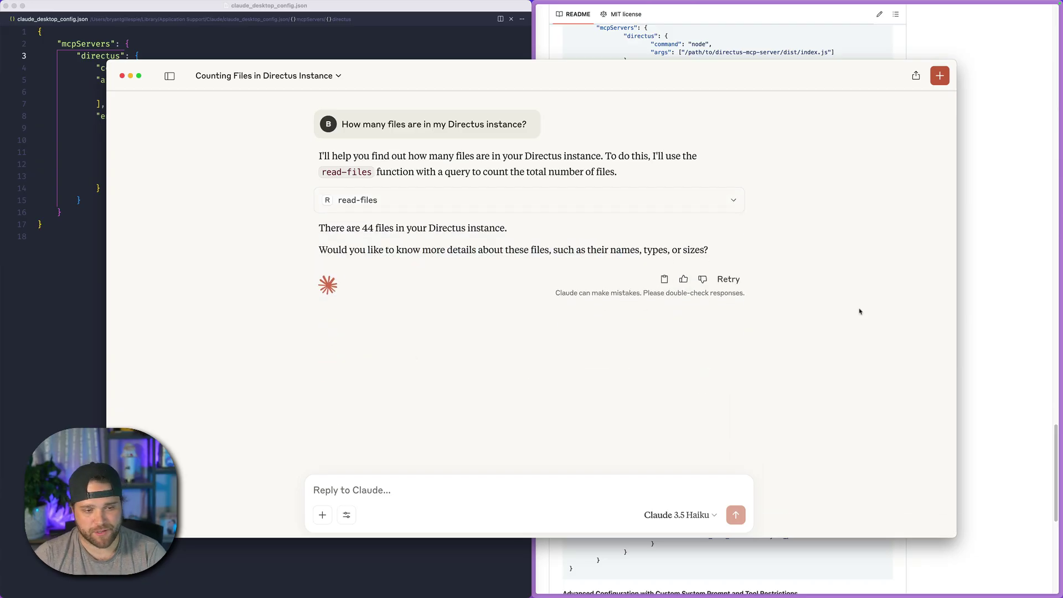